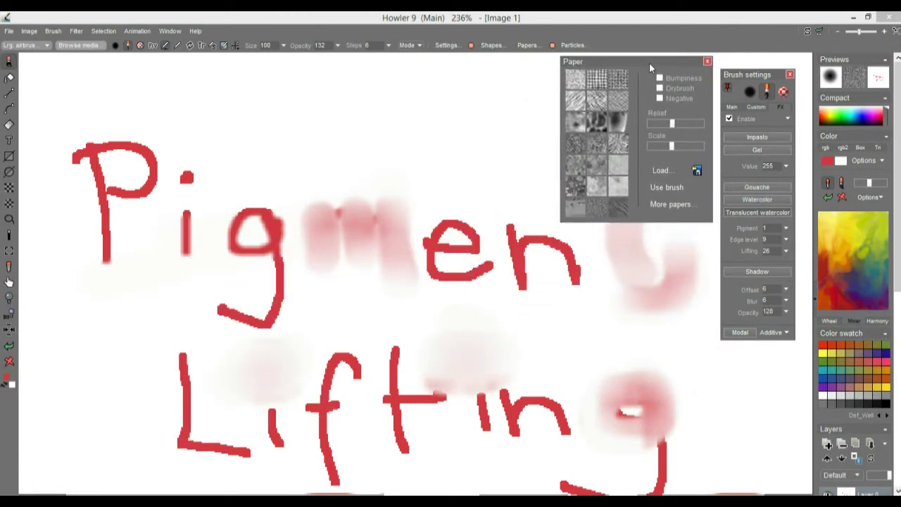
Move the Paper and Brush settings panels aside to uncover the final letter of the handwritten word Pigment
left_click_drag(755, 75, 767, 66)
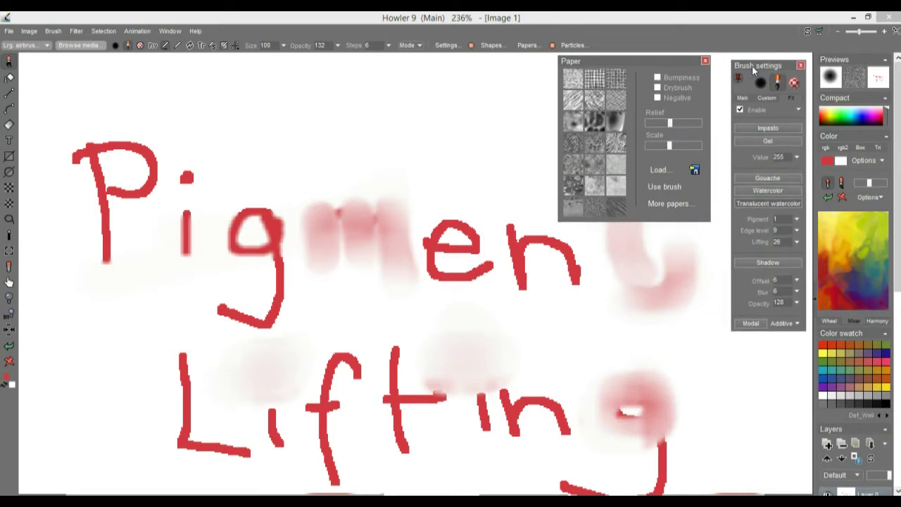
left_click_drag(647, 65, 661, 62)
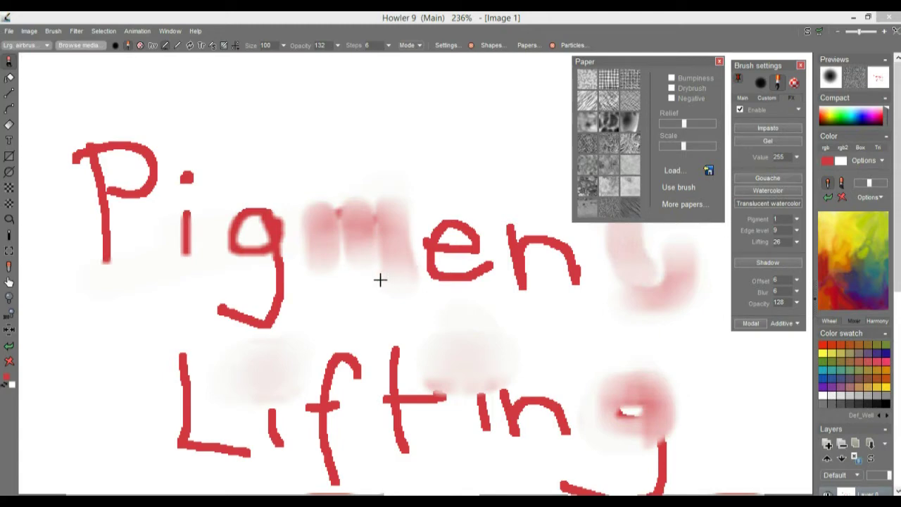
left_click_drag(761, 64, 484, 62)
left_click_drag(616, 62, 684, 25)
mouse_move(478, 65)
left_mouse_down()
mouse_move(696, 160)
mouse_move(729, 200)
left_mouse_up()
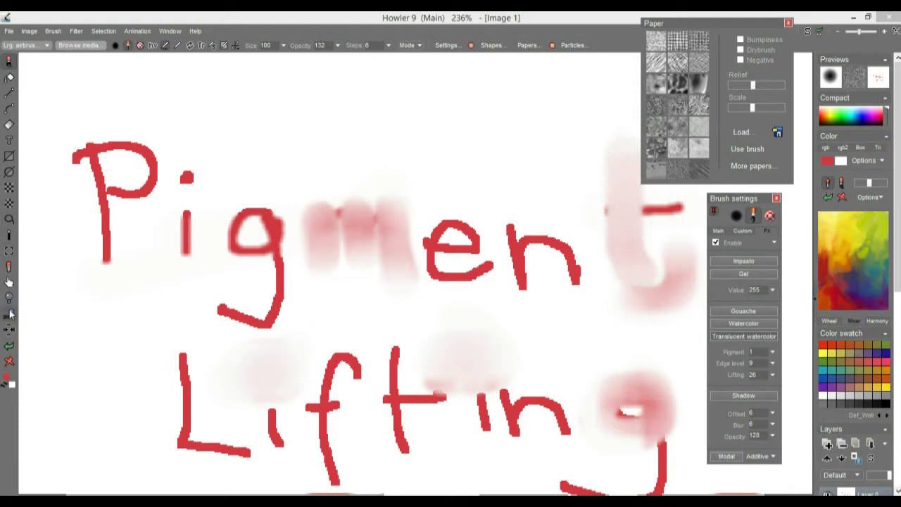
Undo the smearing strokes one after another until all letters of the red handwritten "Pigment Lifting" are sharp
left_click(9, 347)
left_click(9, 347)
left_click(10, 347)
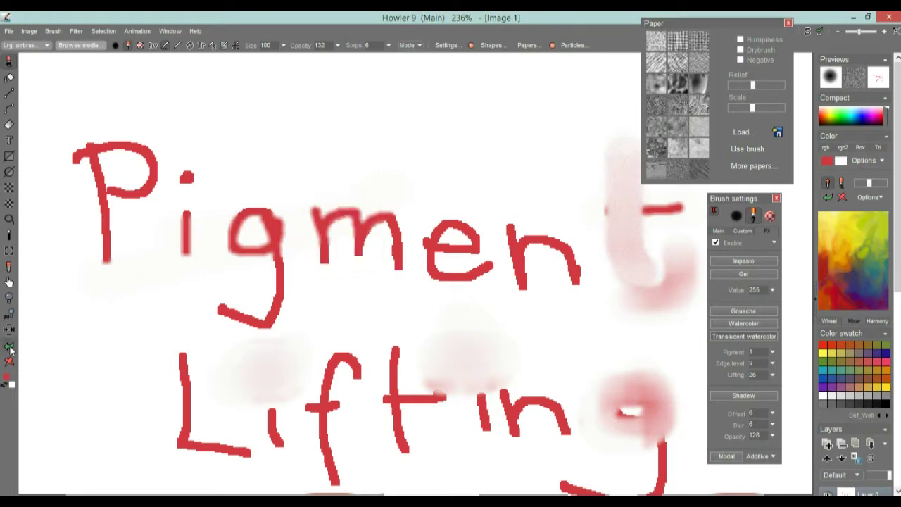
left_click(9, 347)
left_click(9, 347)
left_click(9, 347)
left_click(9, 347)
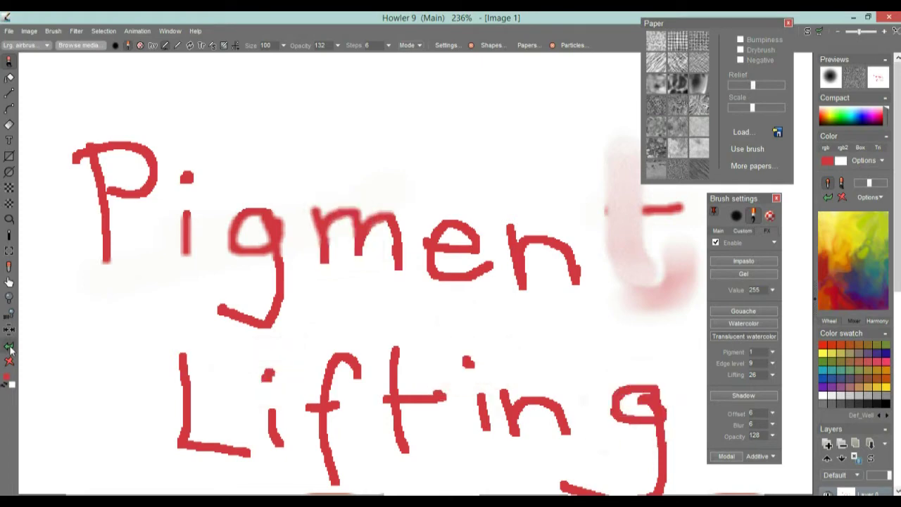
left_click(9, 347)
left_click(9, 347)
left_click(9, 347)
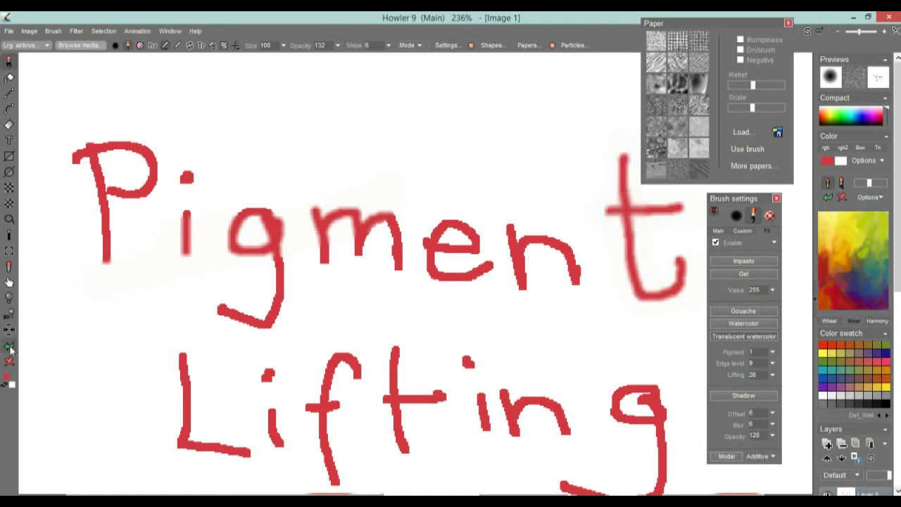
left_click(9, 347)
left_click(9, 347)
left_click(9, 347)
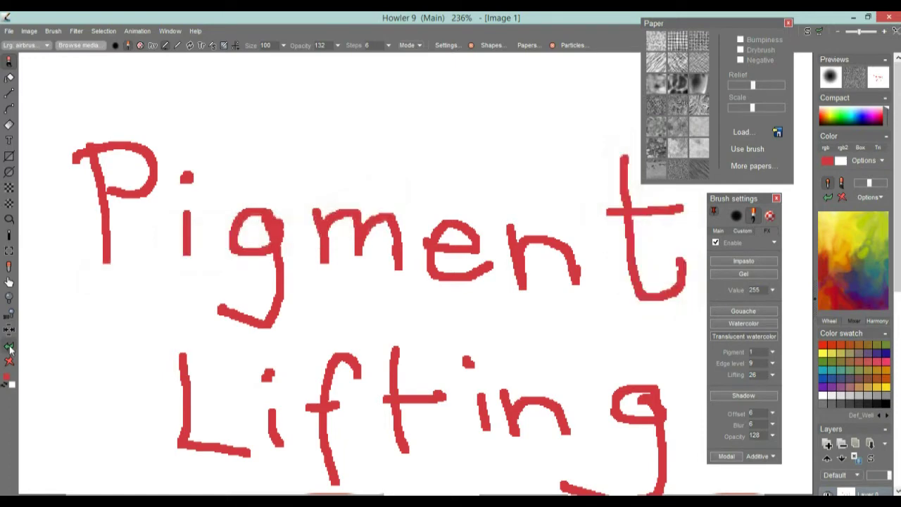
left_click(9, 347)
left_click(10, 347)
Examine the edges of the red handwritten lettering up close and in overview
scroll(366, 325, "down", 2)
scroll(318, 333, "up", 5)
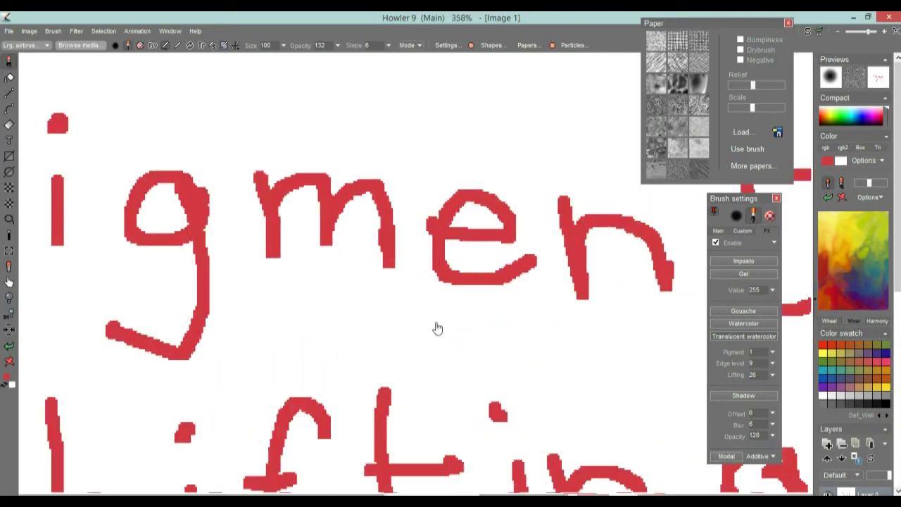
left_click_drag(316, 222, 297, 324)
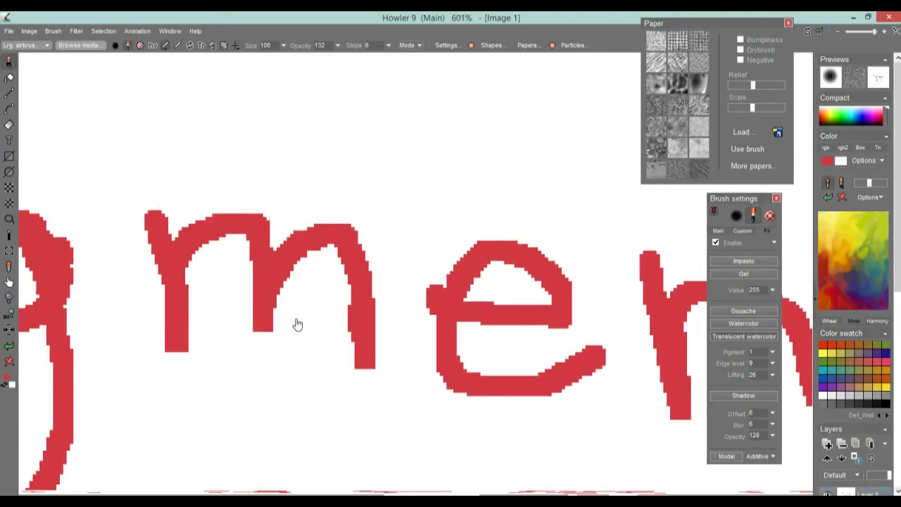
scroll(368, 306, "up", 2)
scroll(348, 307, "down", 7)
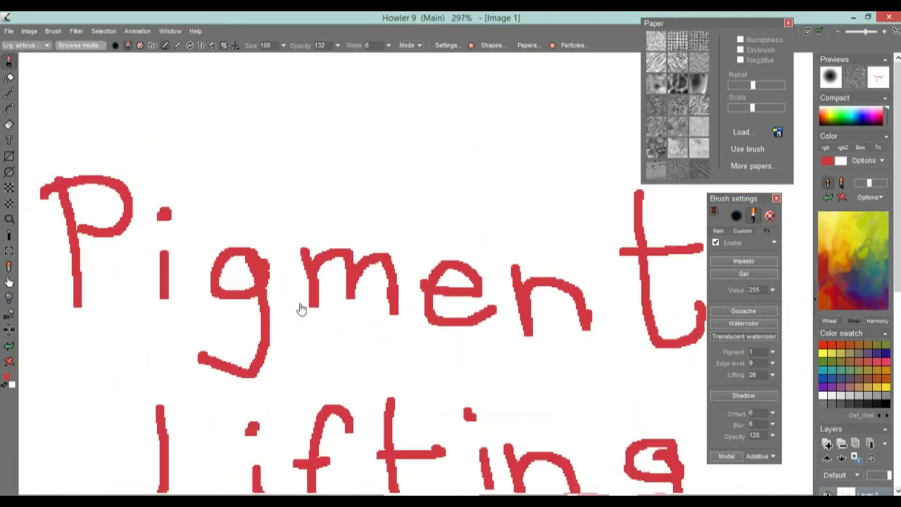
scroll(276, 308, "up", 3)
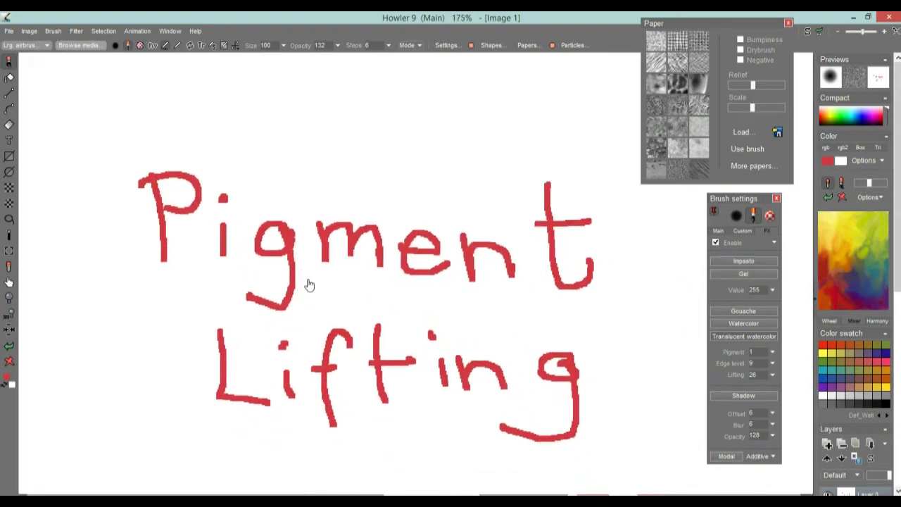
mouse_move(298, 294)
left_mouse_down()
mouse_move(267, 271)
mouse_move(311, 296)
left_mouse_up()
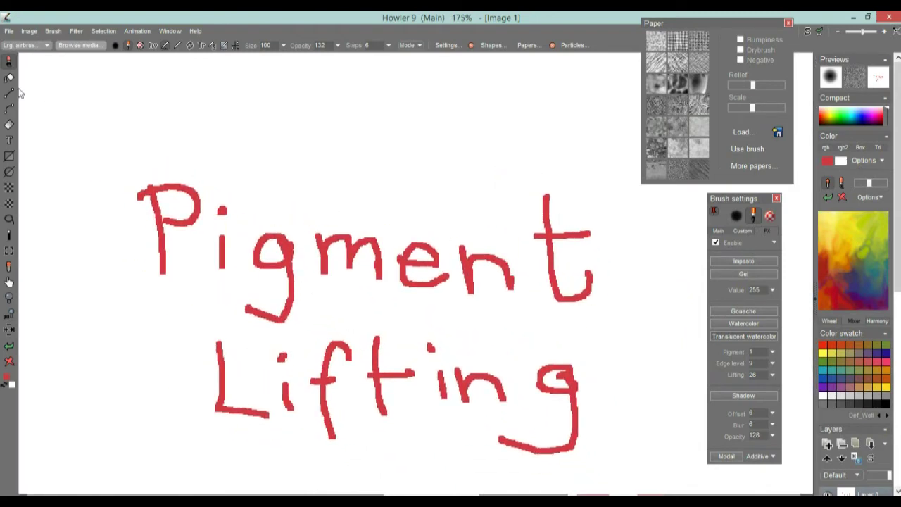
Add a text box above the handwriting reading "Pigment Lifting" and set its font to Verdana
left_click(9, 140)
left_click_drag(207, 140, 474, 218)
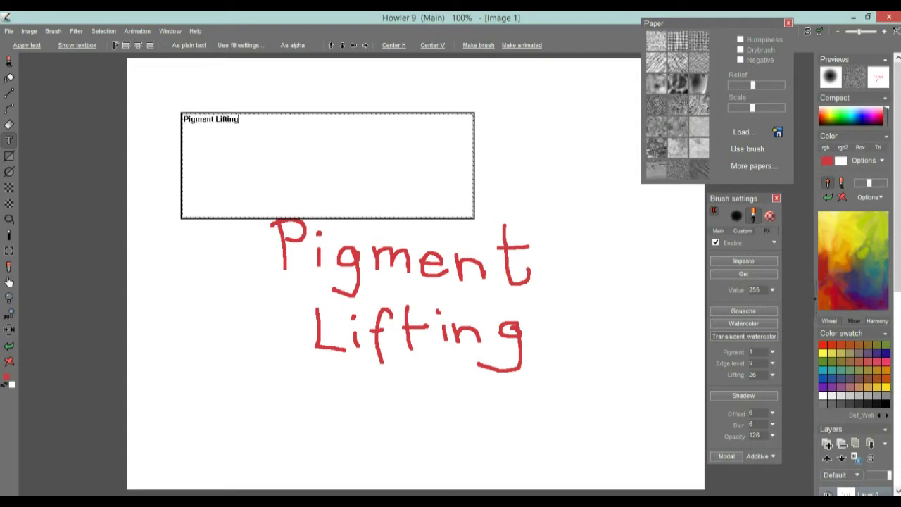
key("ctrl+a")
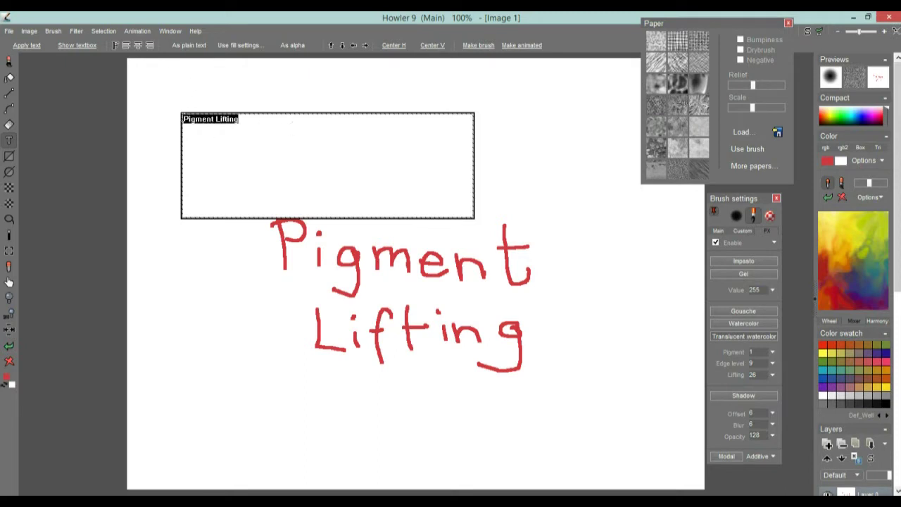
left_click(116, 45)
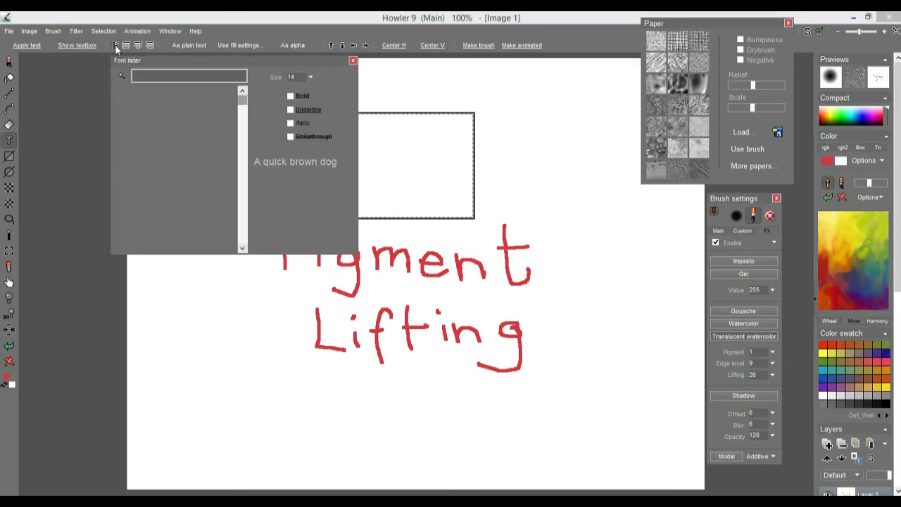
left_click_drag(175, 57, 106, 224)
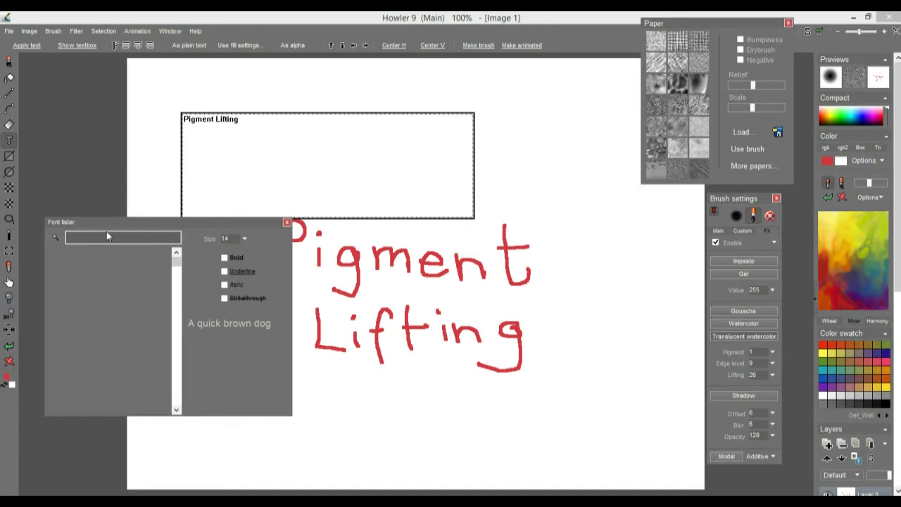
type("verdana")
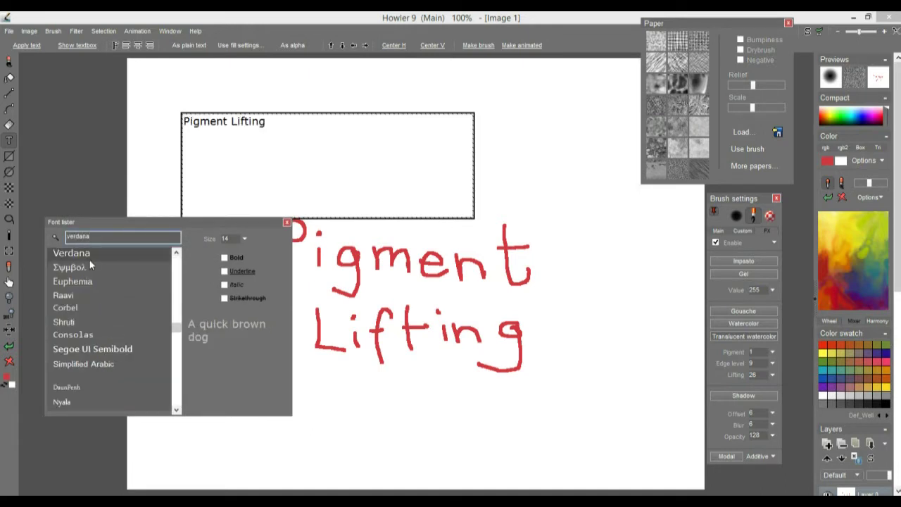
Make the title text bold at size 74 and widen and reposition its box so it fits on one line
left_click(224, 257)
left_click(244, 239)
left_click_drag(186, 253, 223, 255)
left_click_drag(473, 218, 755, 215)
mouse_move(442, 91)
left_mouse_down()
mouse_move(398, 152)
mouse_move(403, 183)
mouse_move(427, 183)
left_mouse_up()
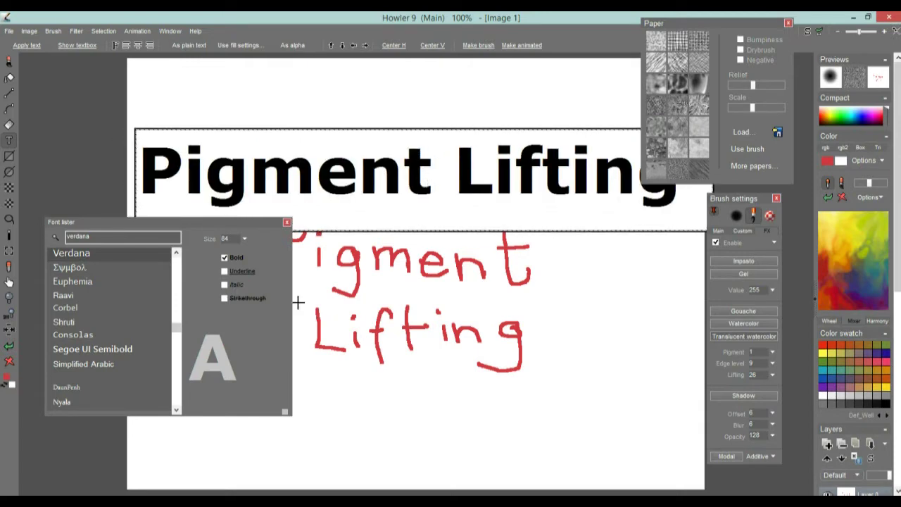
left_click(244, 239)
left_click_drag(222, 254, 219, 258)
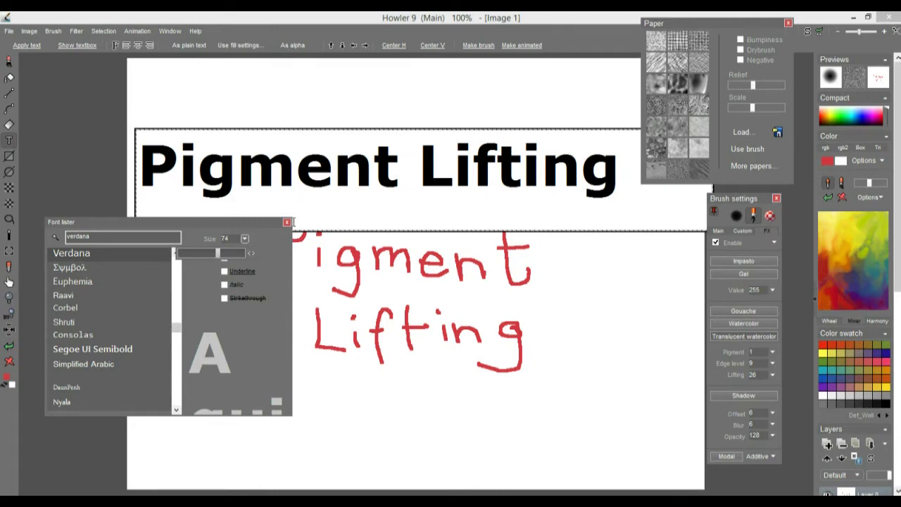
left_click(287, 222)
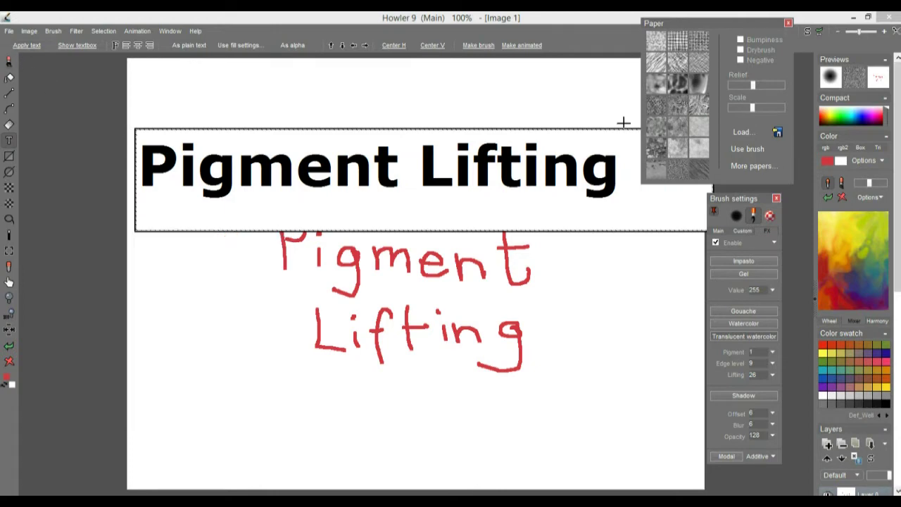
Choose a bright green colour and apply the title text to the canvas
left_click_drag(875, 244, 887, 249)
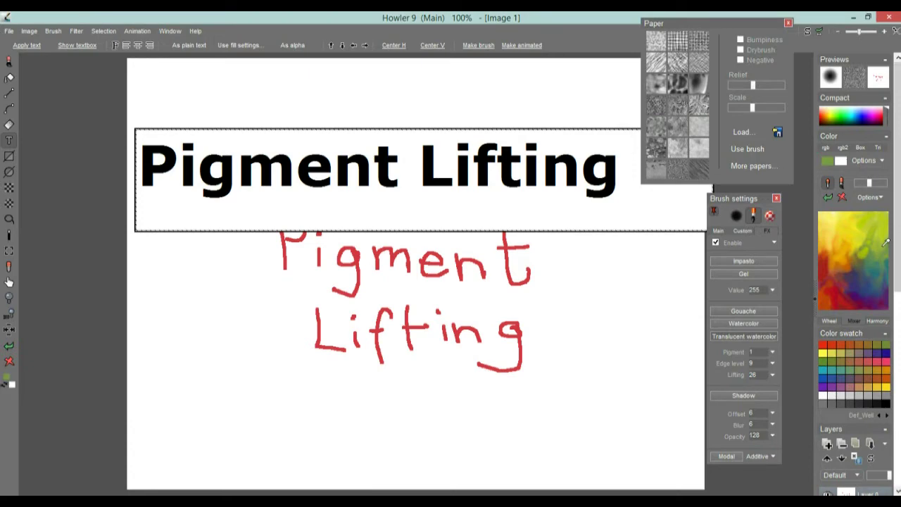
left_click_drag(840, 111, 845, 114)
left_click(31, 45)
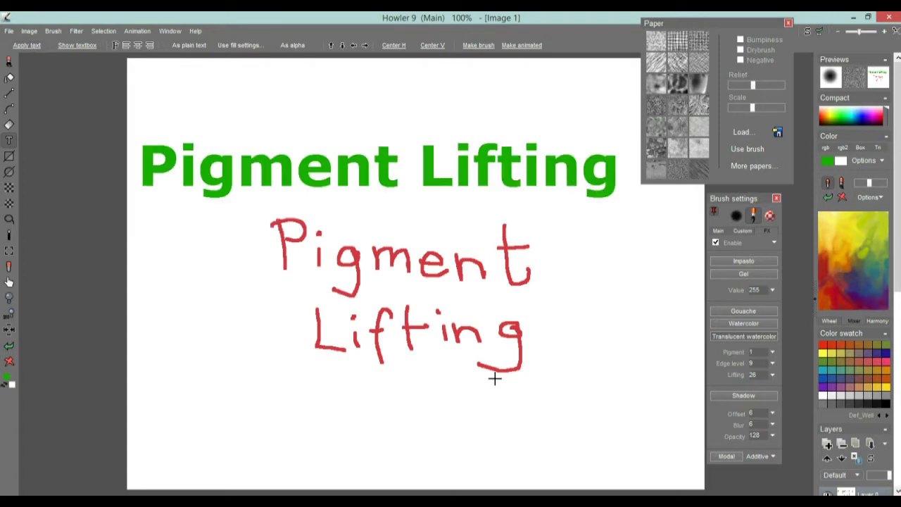
Move the Paper panel nearer the canvas and close the Brush settings panel
left_click_drag(432, 248, 376, 299)
left_click_drag(716, 25, 628, 62)
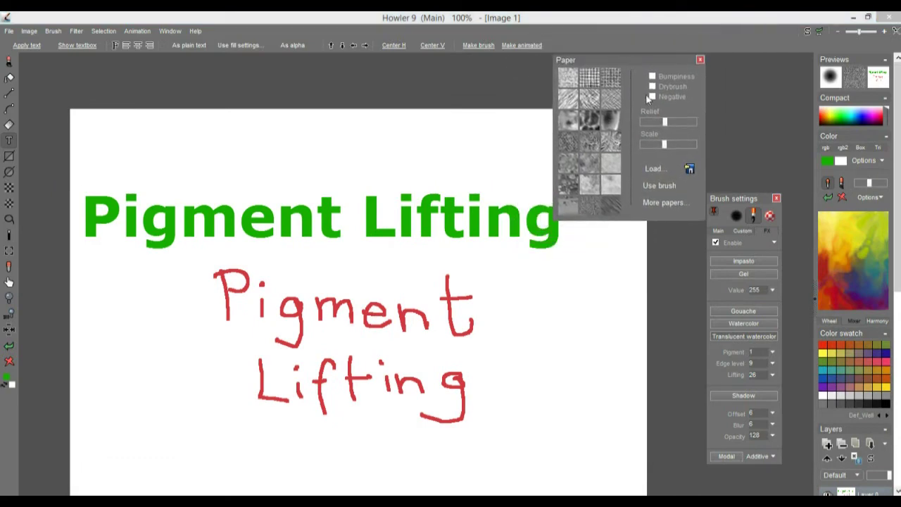
left_click(776, 197)
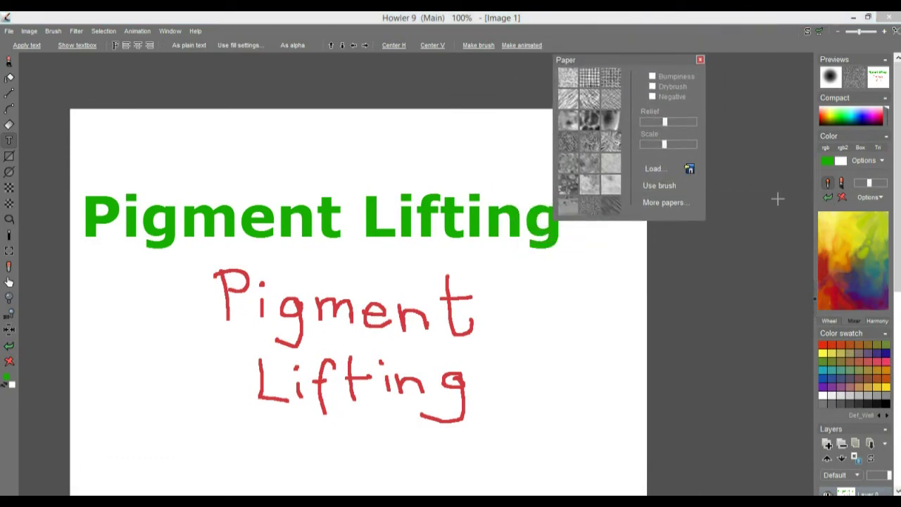
Paint a green scribble beside the red handwriting with the Soft pastels 50 brush
left_click(9, 63)
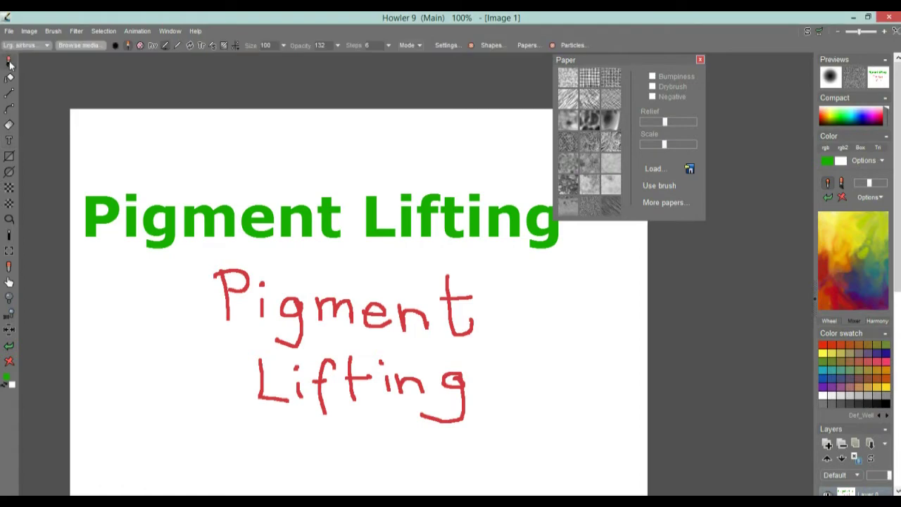
left_click(28, 45)
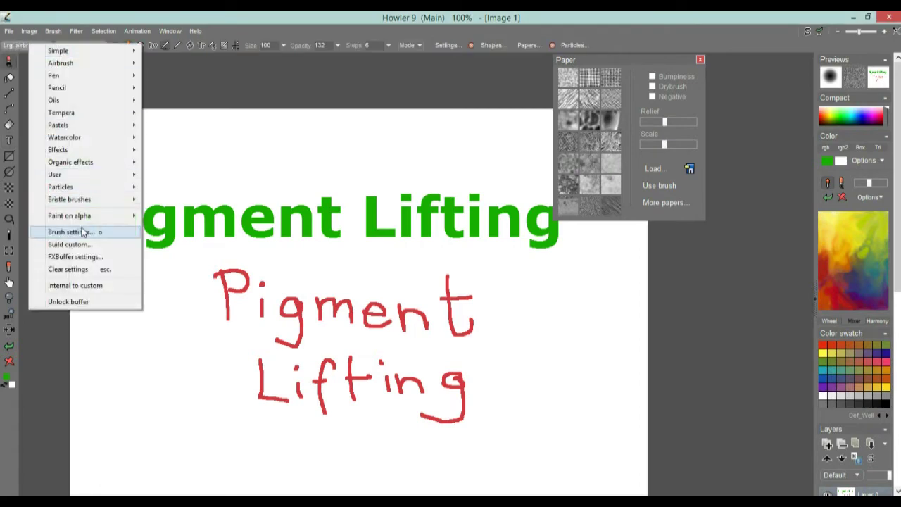
mouse_move(85, 64)
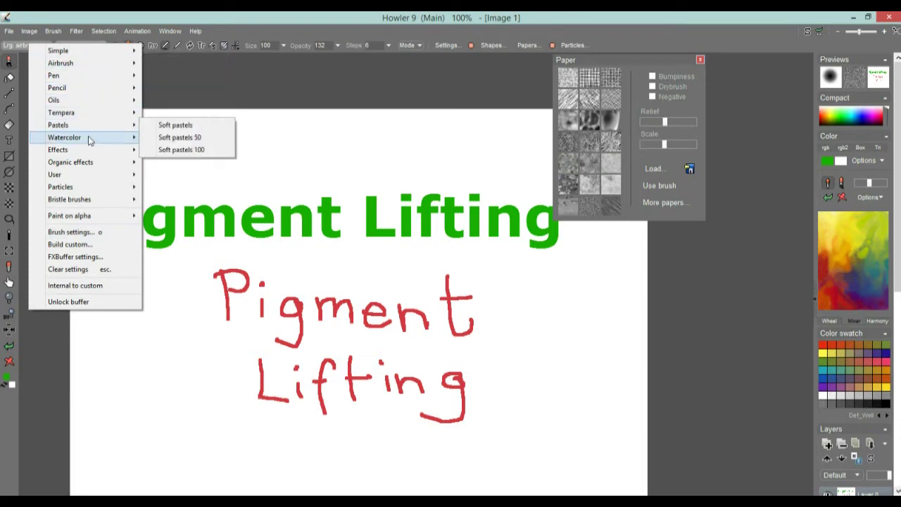
mouse_move(134, 132)
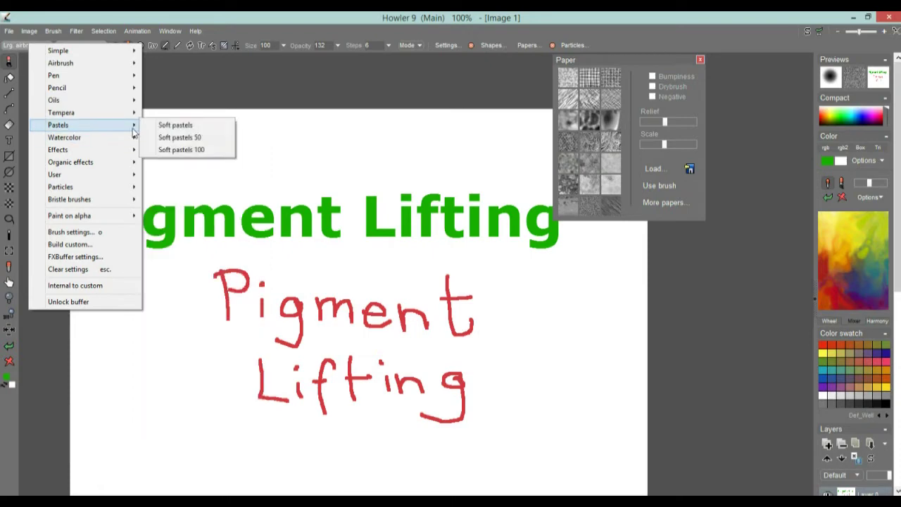
left_click(169, 137)
mouse_move(589, 323)
left_mouse_down()
mouse_move(579, 338)
mouse_move(585, 376)
mouse_move(567, 321)
mouse_move(591, 306)
left_mouse_up()
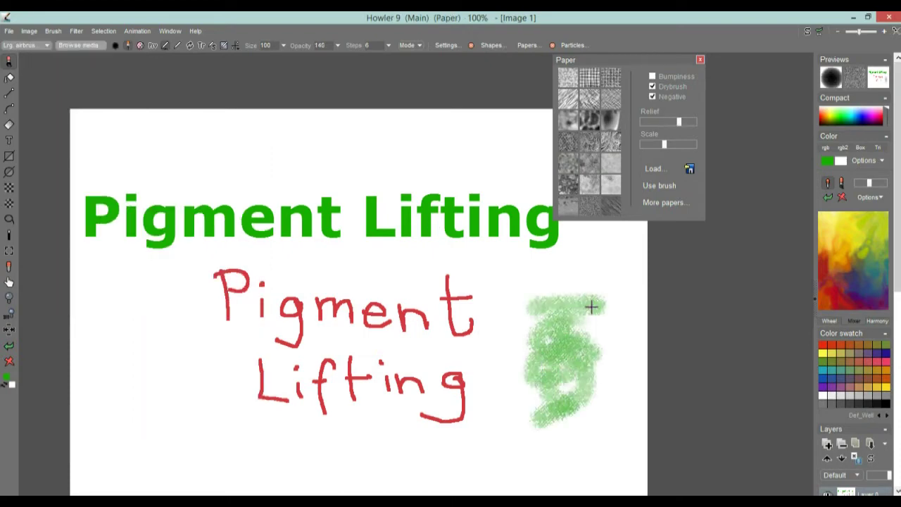
left_click_drag(545, 354, 580, 333)
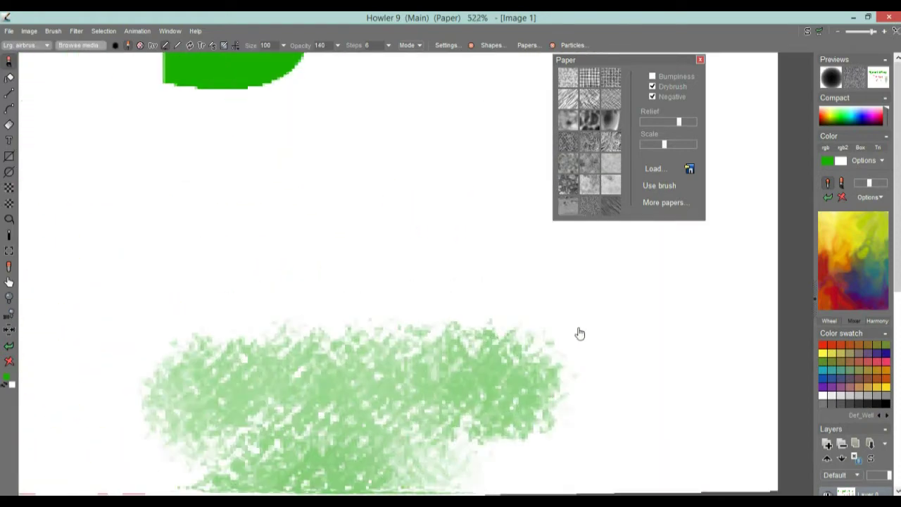
Reopen the Paper panel clear of the artwork, switch to a woven grid texture and paint a green stroke overlapping the scribble's upper edge
mouse_move(439, 342)
left_mouse_down()
mouse_move(443, 242)
mouse_move(486, 331)
mouse_move(622, 295)
mouse_move(511, 312)
mouse_move(479, 368)
mouse_move(424, 302)
mouse_move(551, 288)
left_mouse_up()
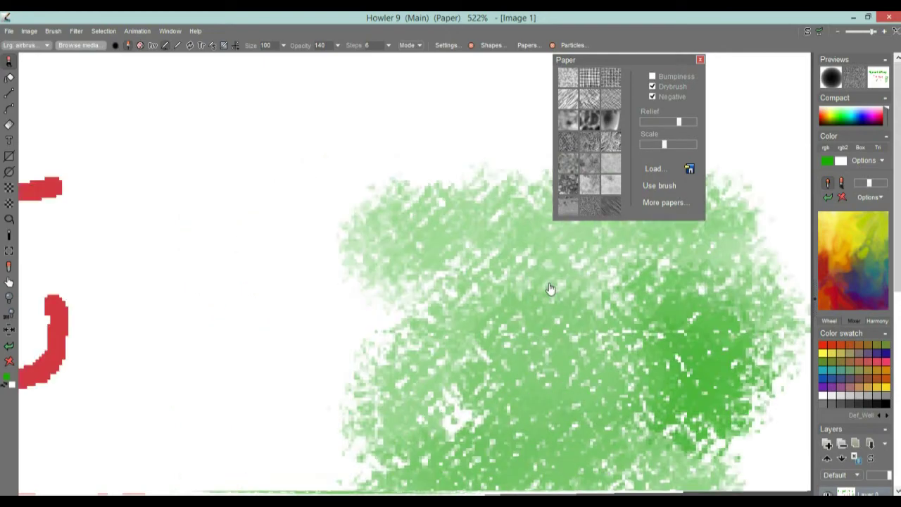
scroll(551, 289, "down", 5)
scroll(458, 342, "up", 1)
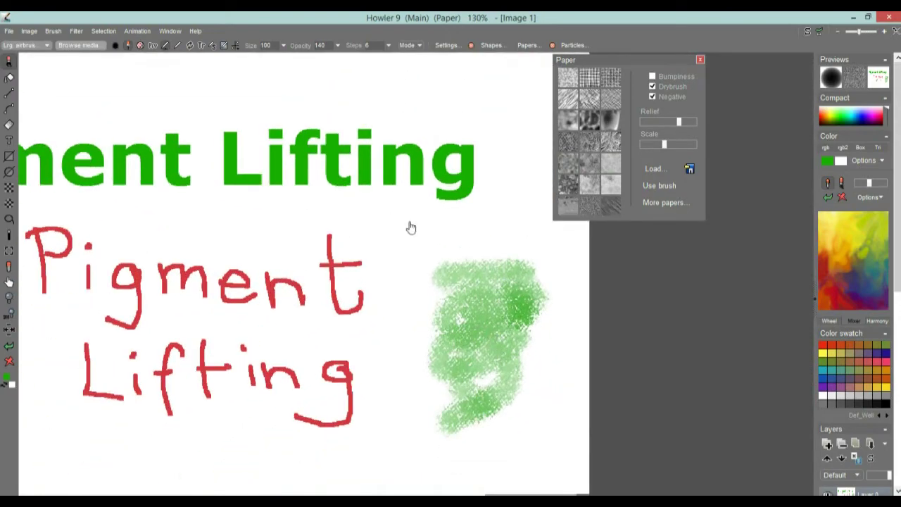
left_click_drag(411, 228, 394, 260)
left_click(699, 59)
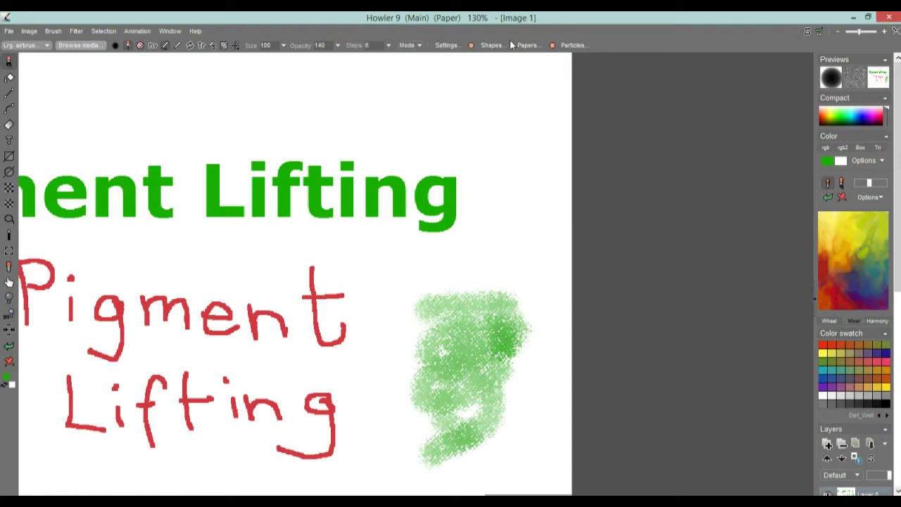
left_click(532, 48)
left_click_drag(521, 55, 692, 71)
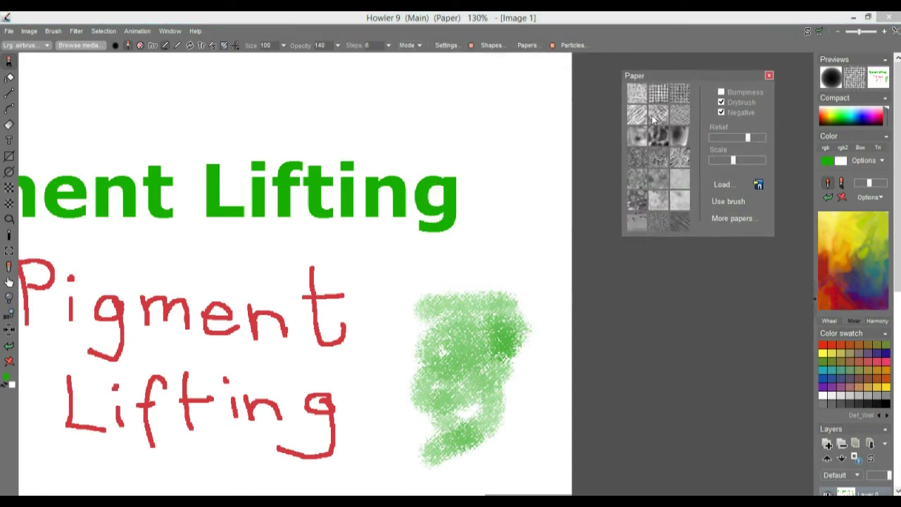
mouse_move(531, 200)
left_mouse_down()
mouse_move(504, 251)
mouse_move(552, 285)
mouse_move(537, 320)
left_mouse_up()
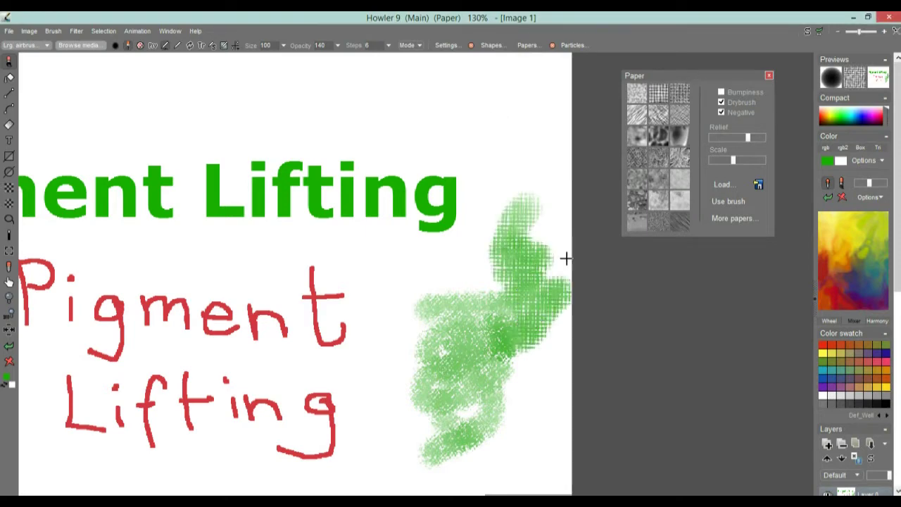
Paint more green strokes with different paper textures over the scribble's middle and in the canvas's upper corner beyond the title
mouse_move(545, 364)
left_mouse_down()
mouse_move(547, 352)
mouse_move(489, 338)
mouse_move(483, 285)
mouse_move(492, 302)
left_mouse_up()
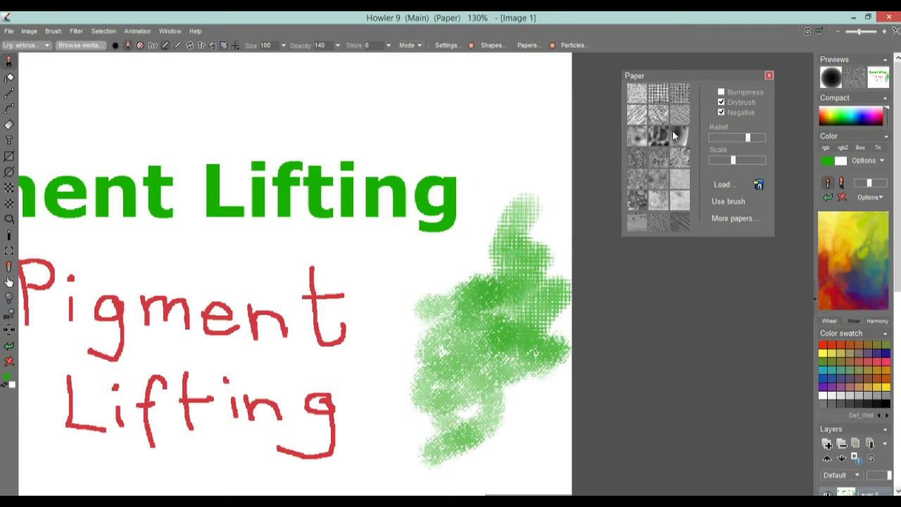
mouse_move(497, 100)
left_mouse_down()
mouse_move(569, 127)
mouse_move(569, 167)
left_mouse_up()
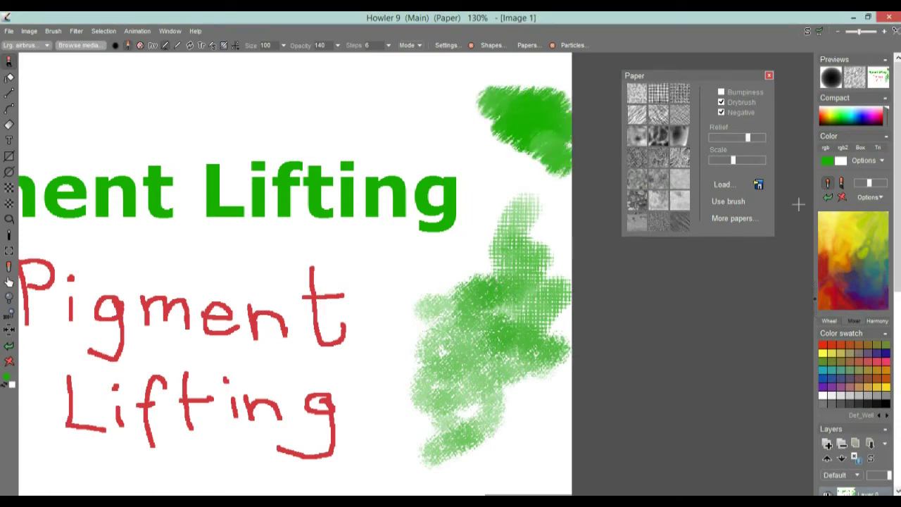
Enable Bumpiness for the paper and paint embossed green strokes over the lower part of the scribble
left_click(856, 79)
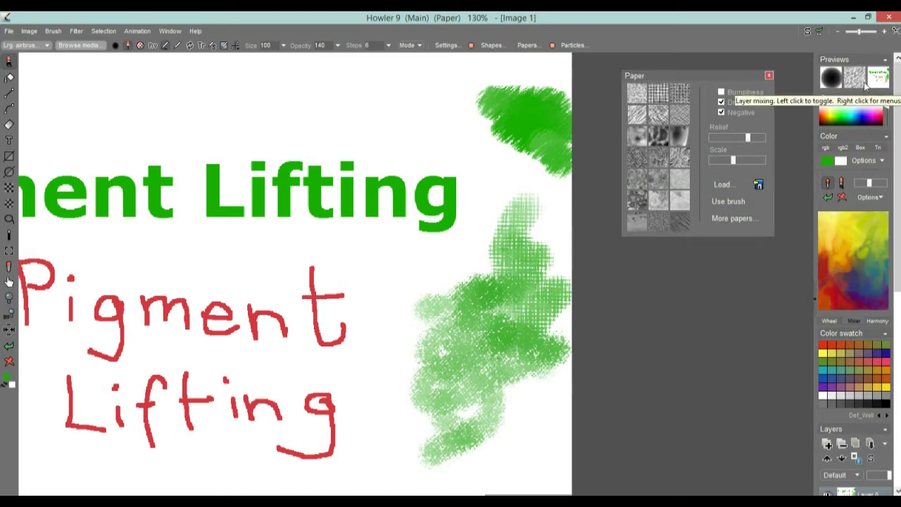
left_click(854, 76)
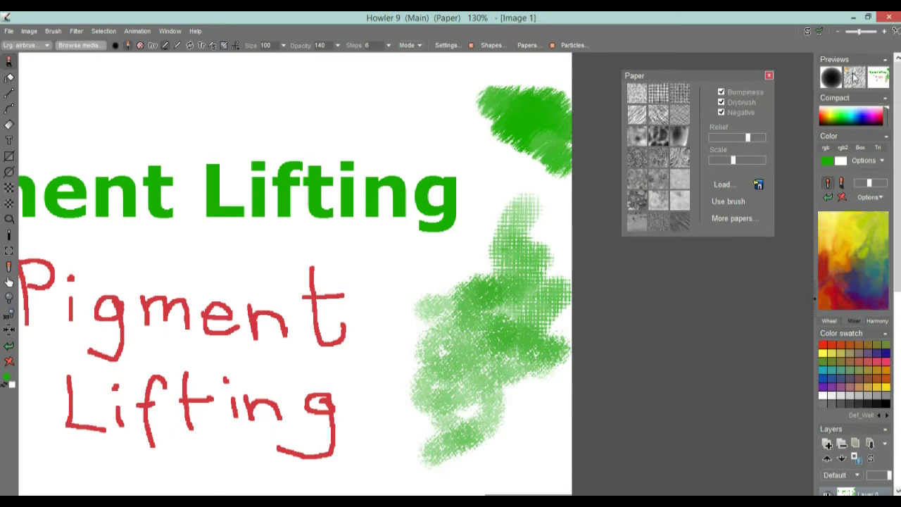
mouse_move(521, 376)
left_mouse_down()
mouse_move(539, 423)
mouse_move(485, 468)
mouse_move(447, 437)
mouse_move(437, 355)
mouse_move(509, 364)
left_mouse_up()
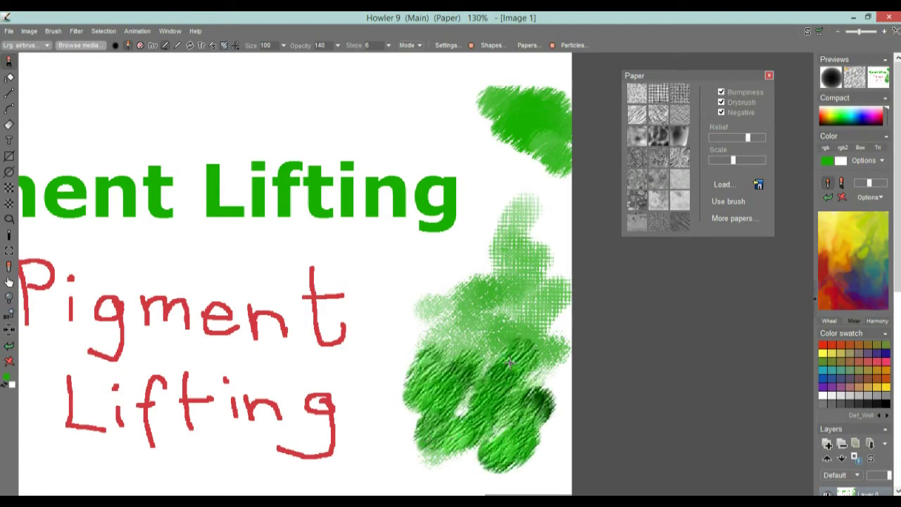
Switch to a fine-grained paper texture and paint green strokes over the scribble and the patch near the canvas's upper edge
left_click(658, 223)
mouse_move(503, 306)
left_mouse_down()
mouse_move(444, 304)
mouse_move(395, 320)
mouse_move(514, 352)
left_mouse_up()
mouse_move(493, 109)
left_mouse_down()
mouse_move(435, 120)
mouse_move(507, 161)
left_mouse_up()
Pick a golden yellow from the colour mixer and paint a textured stroke along the canvas's upper edge
left_click(851, 225)
left_click(834, 225)
left_click_drag(489, 95, 345, 95)
Raise the paper's scale and relief while painting yellow strokes over the green scribble and above the title
left_click_drag(748, 138, 757, 163)
mouse_move(568, 204)
left_mouse_down()
mouse_move(462, 261)
mouse_move(420, 308)
left_mouse_up()
left_click_drag(719, 138, 753, 138)
mouse_move(383, 128)
left_mouse_down()
mouse_move(322, 110)
mouse_move(165, 113)
left_mouse_up()
mouse_move(204, 88)
left_mouse_down()
mouse_move(412, 72)
mouse_move(322, 84)
mouse_move(553, 145)
mouse_move(549, 204)
mouse_move(481, 275)
mouse_move(516, 249)
left_mouse_up()
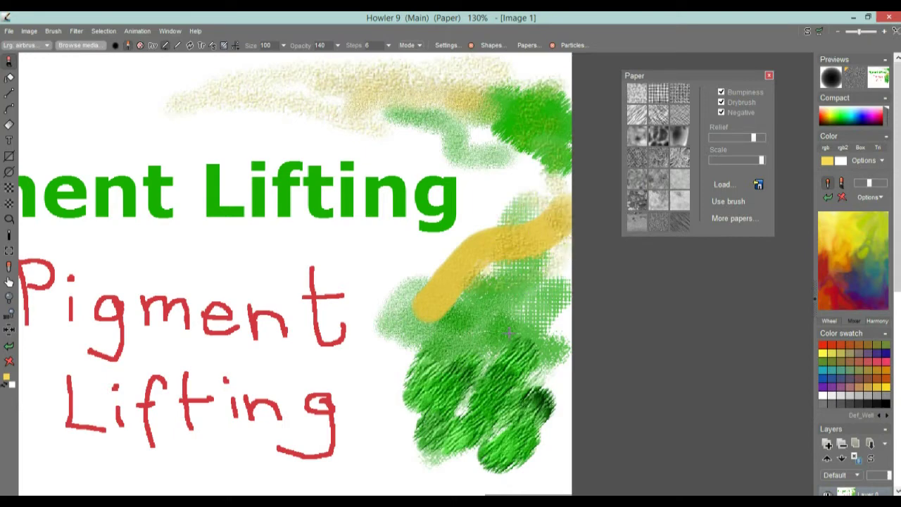
Open the Brush settings in place of the Paper panel, place them beside the title's start and show the Custom brush options
left_click_drag(410, 342, 650, 337)
left_click_drag(470, 174, 418, 228)
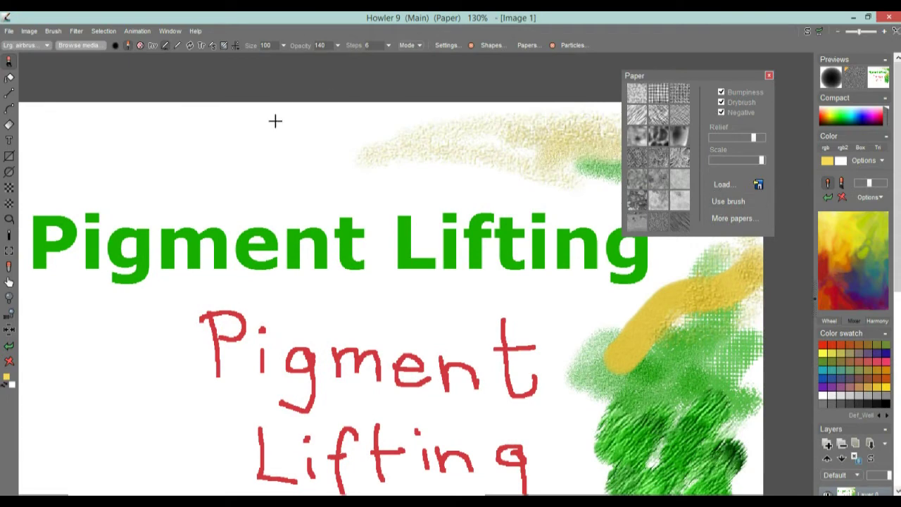
left_click(448, 45)
left_click_drag(728, 199, 725, 97)
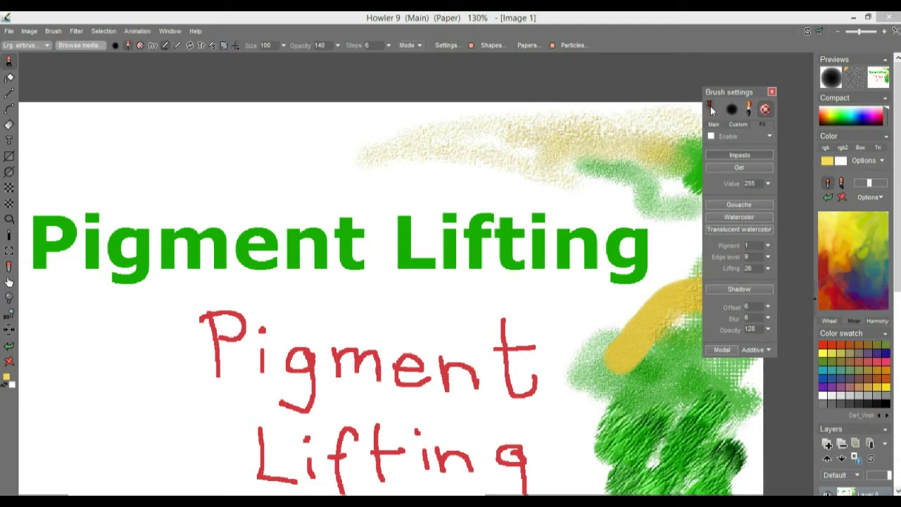
mouse_move(733, 93)
left_mouse_down()
mouse_move(608, 89)
mouse_move(89, 121)
left_mouse_up()
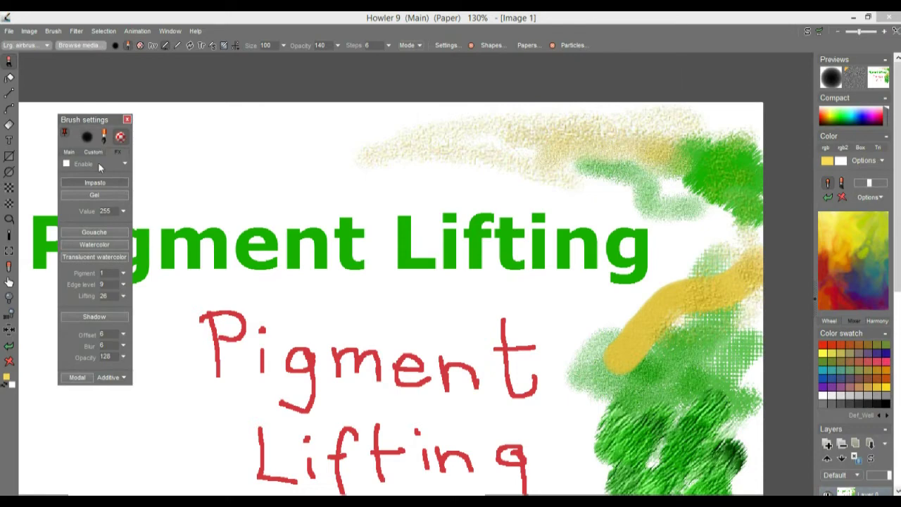
left_click(85, 149)
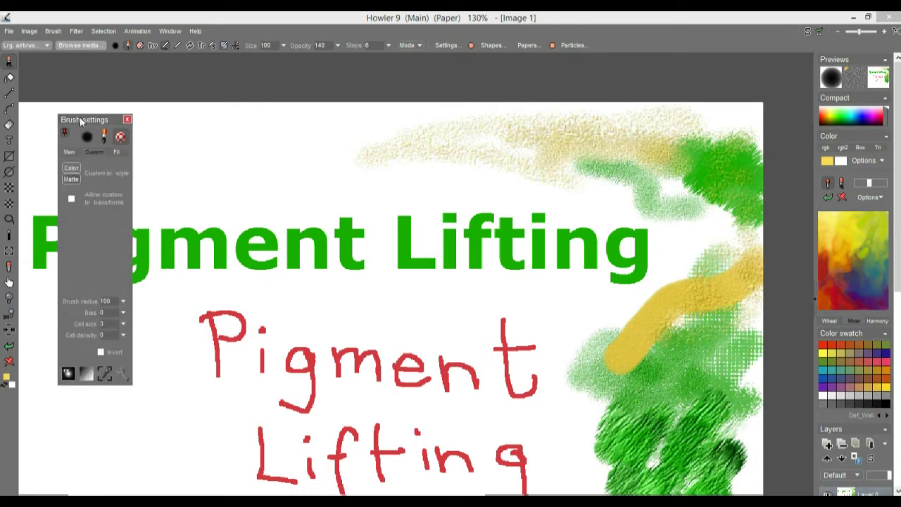
left_click(70, 154)
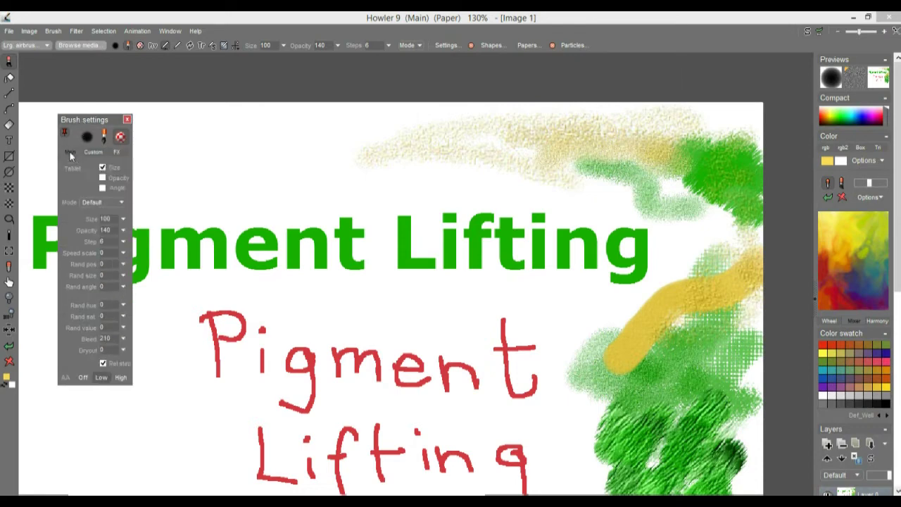
left_click(94, 152)
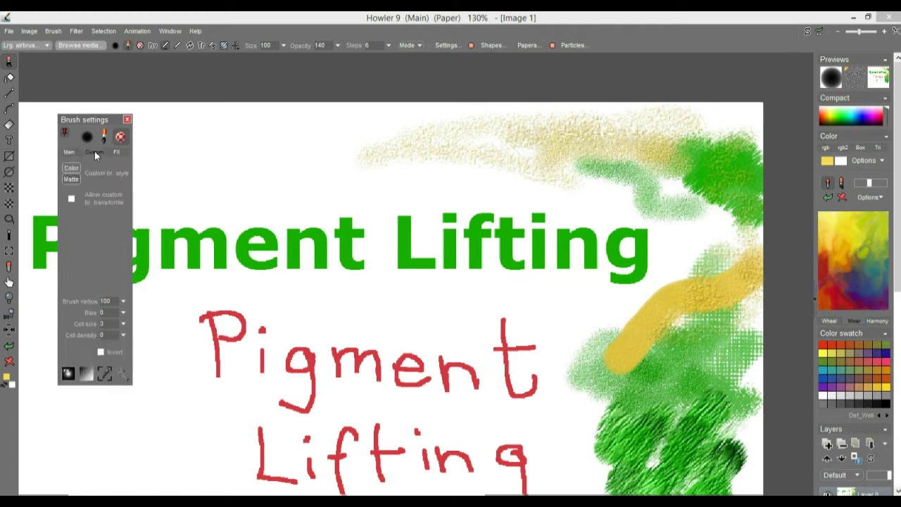
Set up a soft custom brush with radius 122 and opacity 241, and paint broad yellow Default-mode strokes above and across the title
left_click(100, 261)
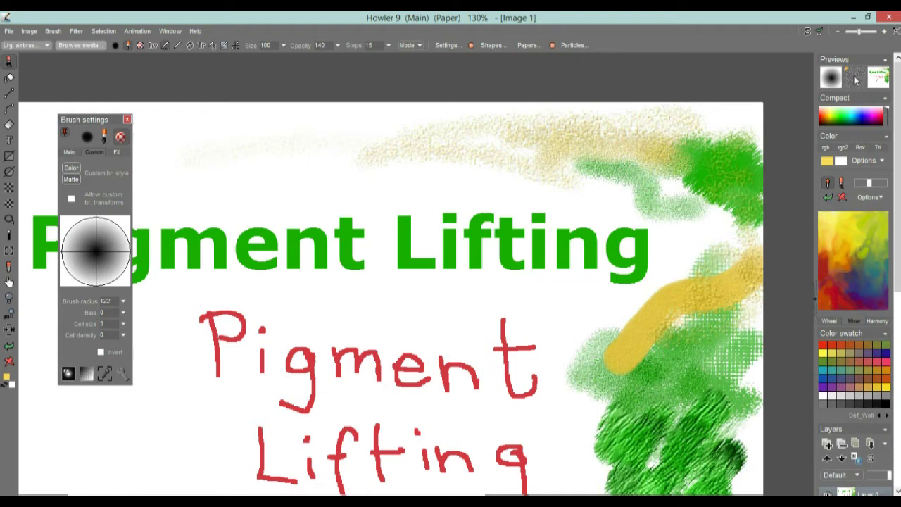
left_click(336, 45)
left_click_drag(321, 60, 334, 62)
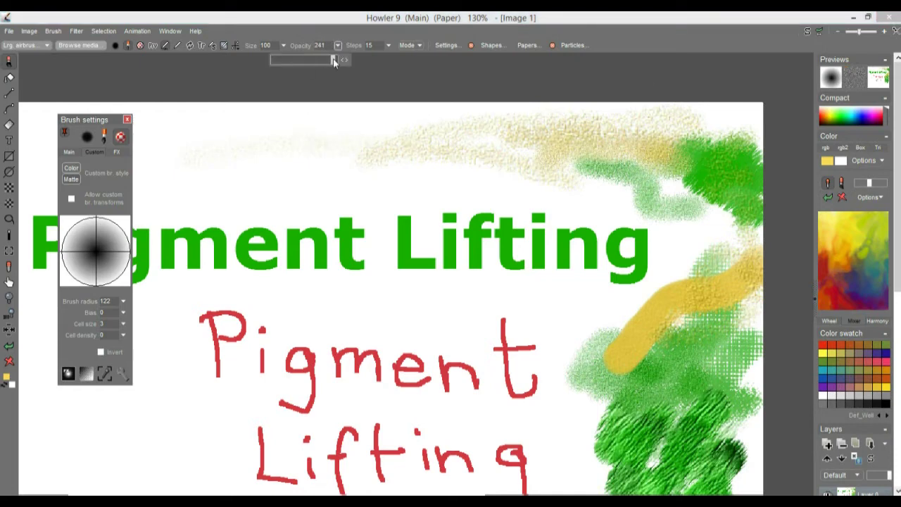
left_click(419, 45)
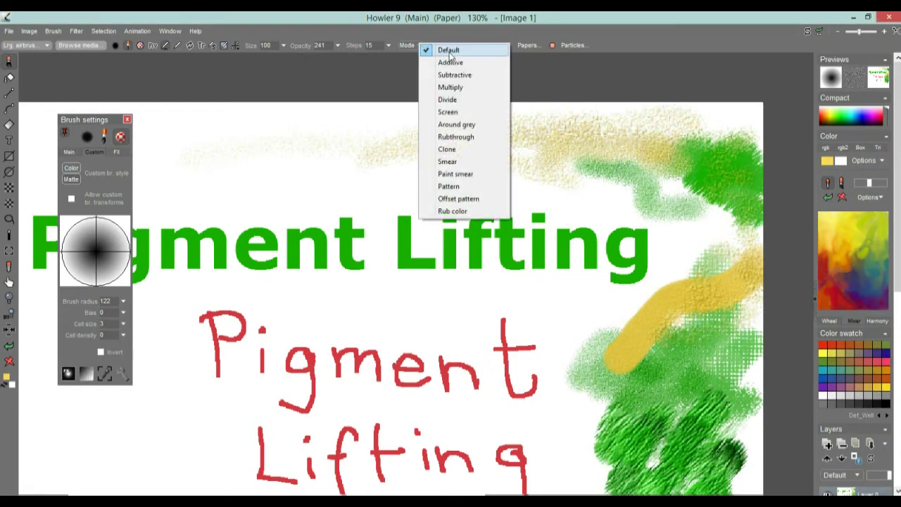
left_click(454, 53)
mouse_move(232, 131)
left_mouse_down()
mouse_move(263, 145)
mouse_move(457, 123)
mouse_move(446, 167)
mouse_move(354, 146)
mouse_move(380, 165)
mouse_move(370, 253)
mouse_move(266, 193)
mouse_move(280, 219)
mouse_move(418, 251)
mouse_move(397, 226)
left_mouse_up()
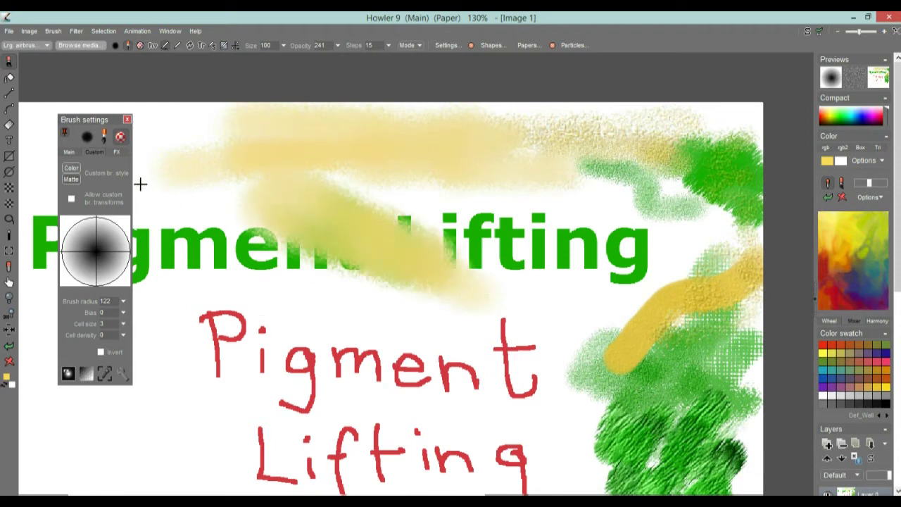
Enable the Impasto brush effect and paint raised strokes just above the title
left_click(116, 152)
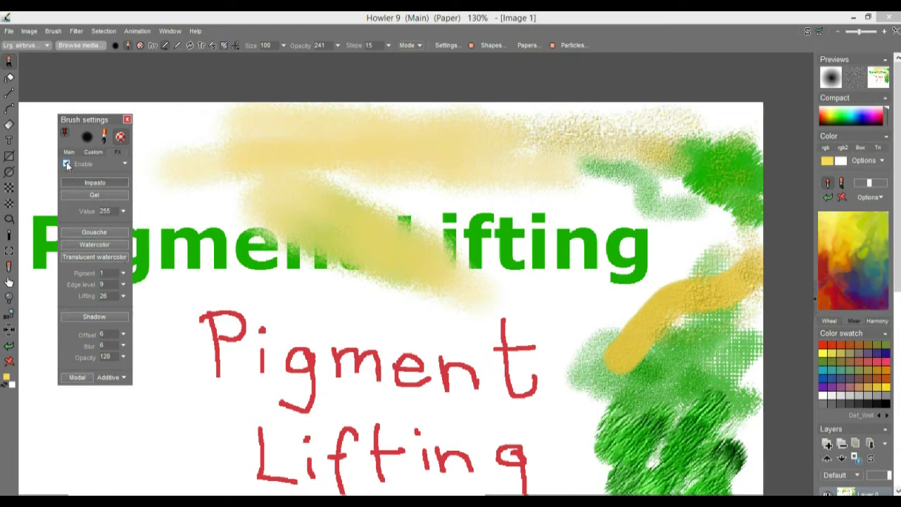
left_click(111, 183)
mouse_move(212, 194)
left_mouse_down()
mouse_move(527, 169)
mouse_move(521, 187)
left_mouse_up()
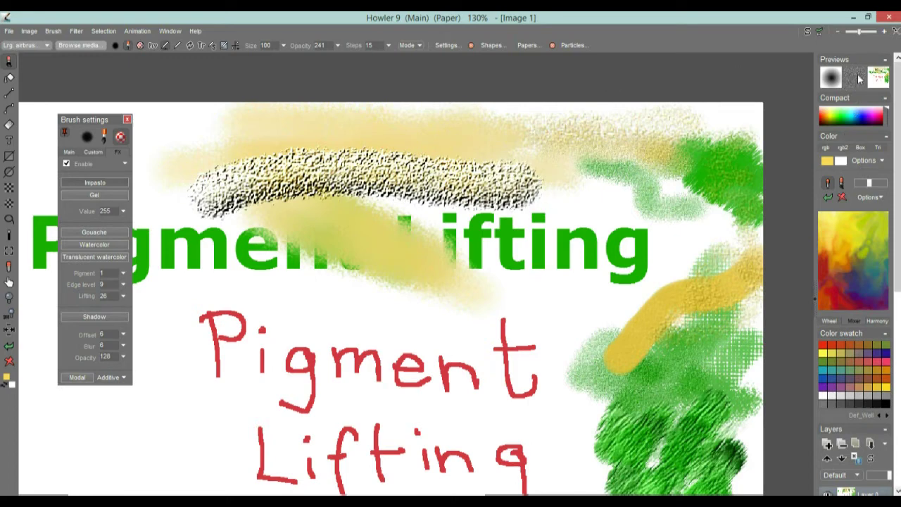
mouse_move(324, 159)
left_mouse_down()
mouse_move(405, 144)
mouse_move(241, 169)
left_mouse_up()
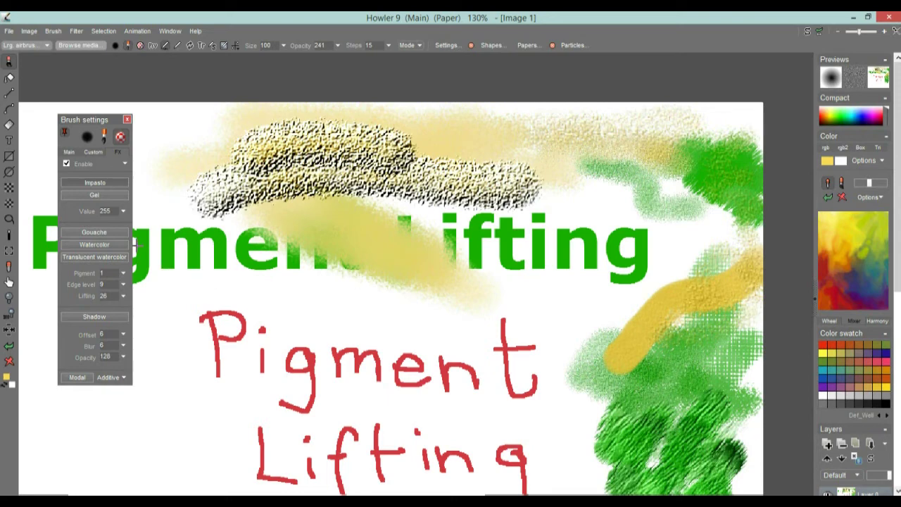
Set the Impasto value to -156 and paint strokes above the title and down over the green and yellow scribble
left_click(123, 211)
left_click_drag(105, 229, 73, 231)
mouse_move(348, 167)
left_mouse_down()
mouse_move(425, 136)
mouse_move(590, 167)
mouse_move(686, 169)
mouse_move(699, 395)
left_mouse_up()
left_click_drag(704, 310, 609, 362)
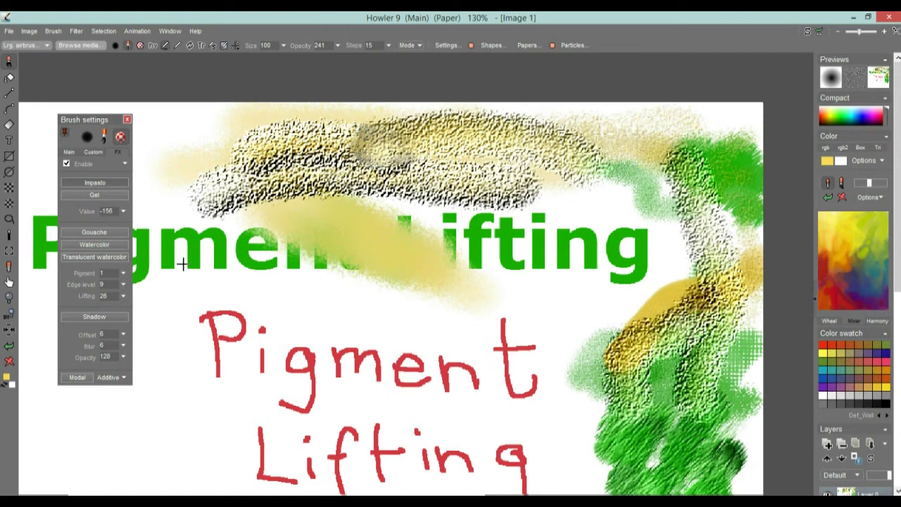
Switch the brush effect to Gouache with Pigment 100 and paint a yellow stroke down across the title
left_click(96, 233)
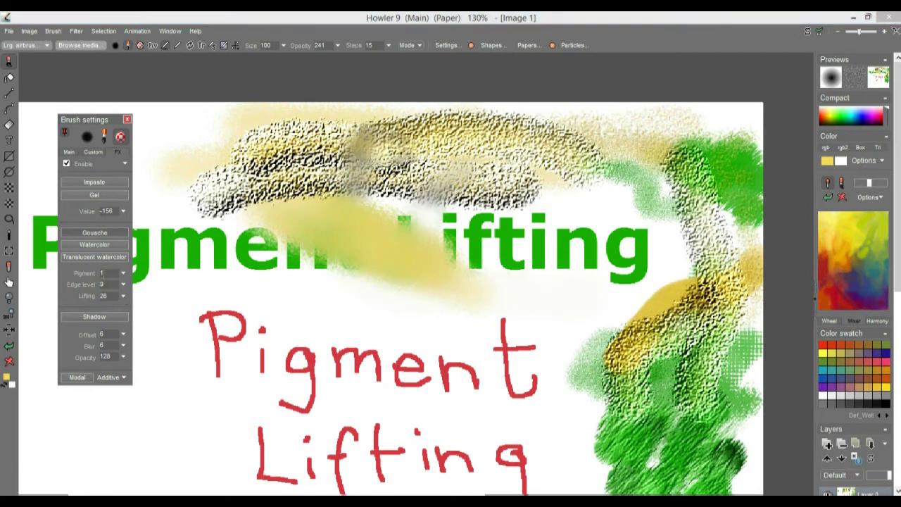
left_click(123, 273)
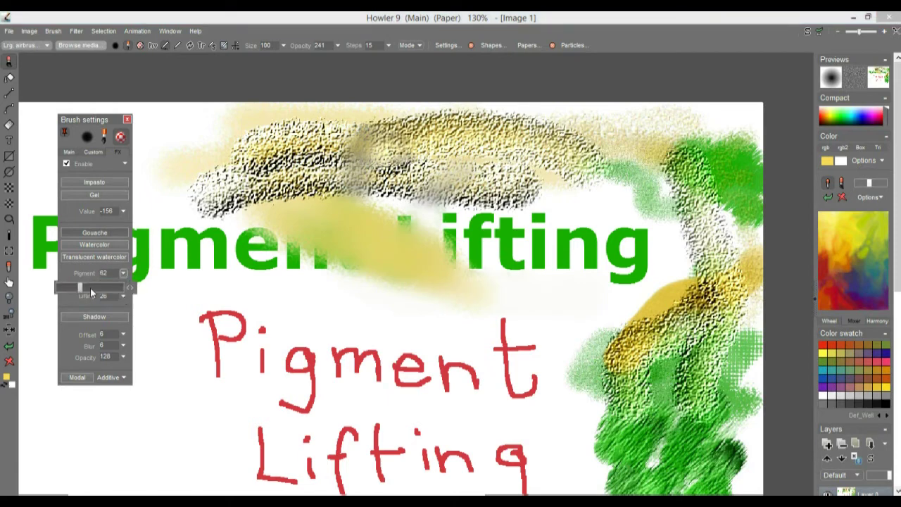
left_click_drag(96, 289, 93, 290)
left_click(124, 273)
left_click(123, 275)
mouse_move(203, 150)
left_mouse_down()
mouse_move(239, 190)
mouse_move(442, 246)
left_mouse_up()
Pick a dark red from the colour mixer and paint a gouache stroke down through the title
left_click(835, 269)
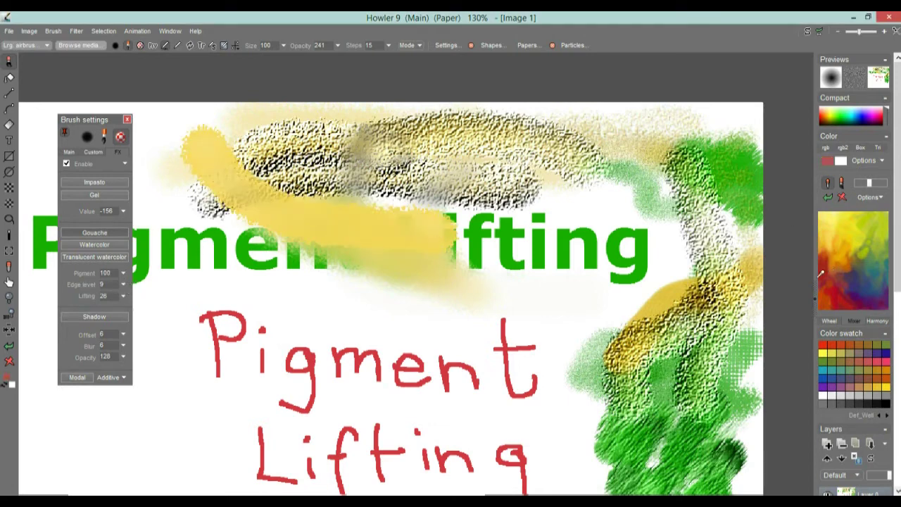
left_click(826, 269)
left_click_drag(341, 141, 339, 322)
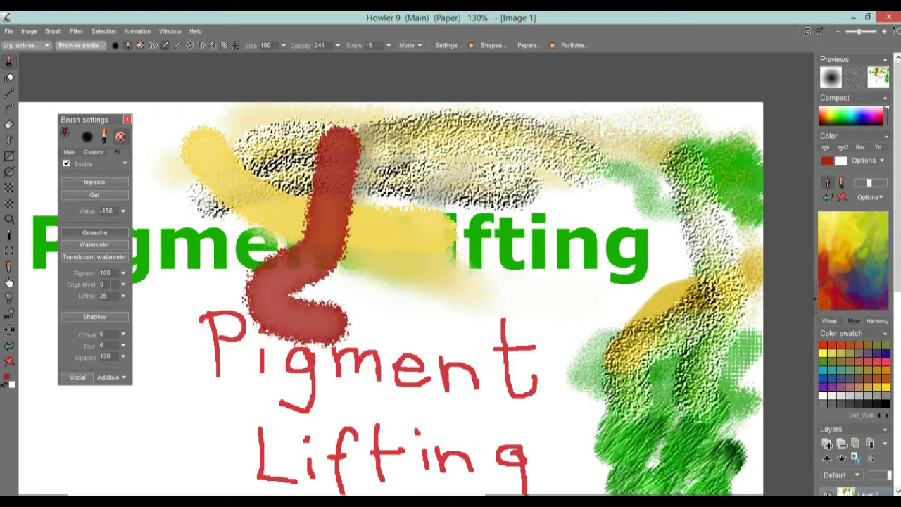
Set the Edge level to 50 and paint a curved dark red stroke across the lower edge of the title
left_click(123, 284)
left_click(96, 299)
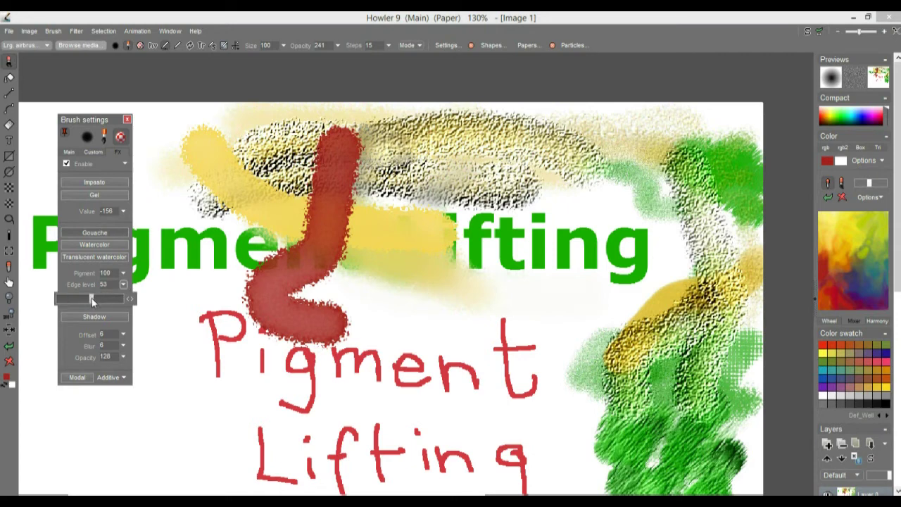
left_click_drag(92, 298, 94, 298)
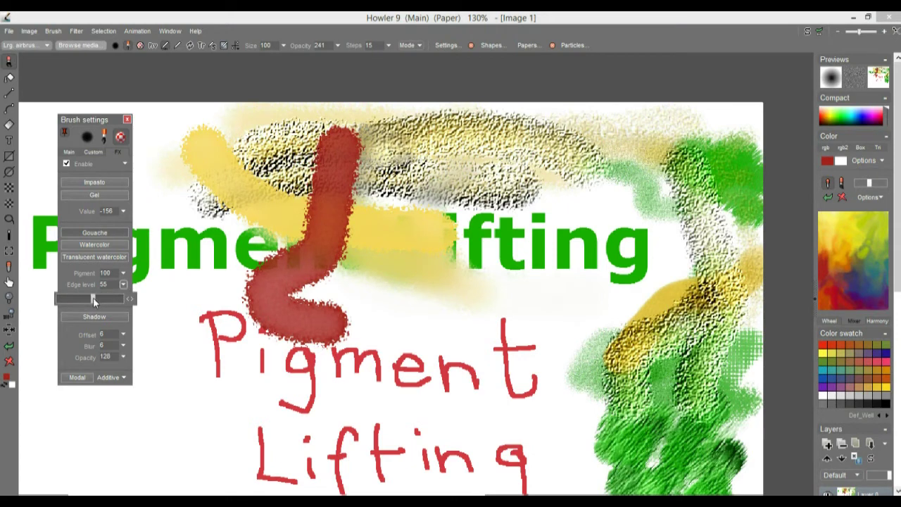
left_click(128, 300)
left_click(128, 299)
left_click(128, 300)
left_click(128, 300)
left_click(128, 299)
mouse_move(362, 243)
left_mouse_down()
mouse_move(314, 288)
mouse_move(234, 298)
left_mouse_up()
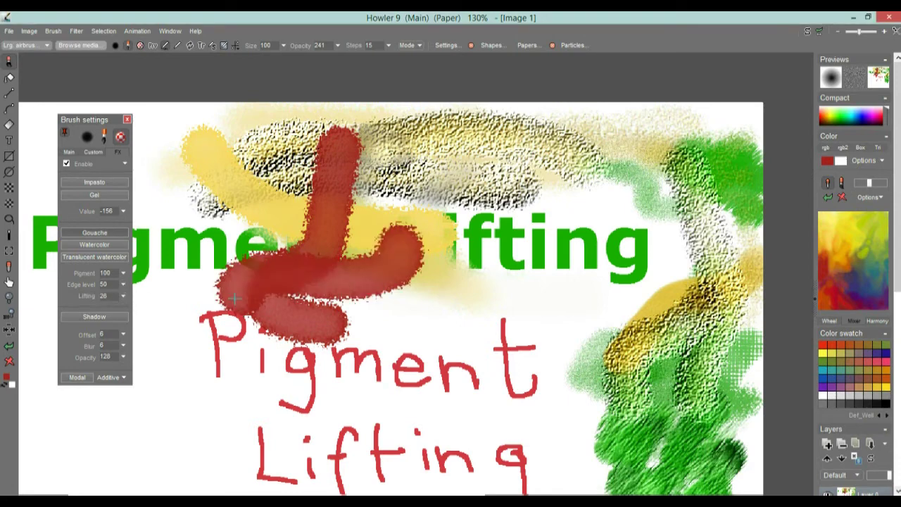
Set Lifting to 0 and paint a curved dark red stroke over the start of the title's second word
left_click(123, 296)
left_click_drag(98, 308, 27, 313)
mouse_move(563, 185)
left_mouse_down()
mouse_move(476, 210)
mouse_move(536, 281)
left_mouse_up()
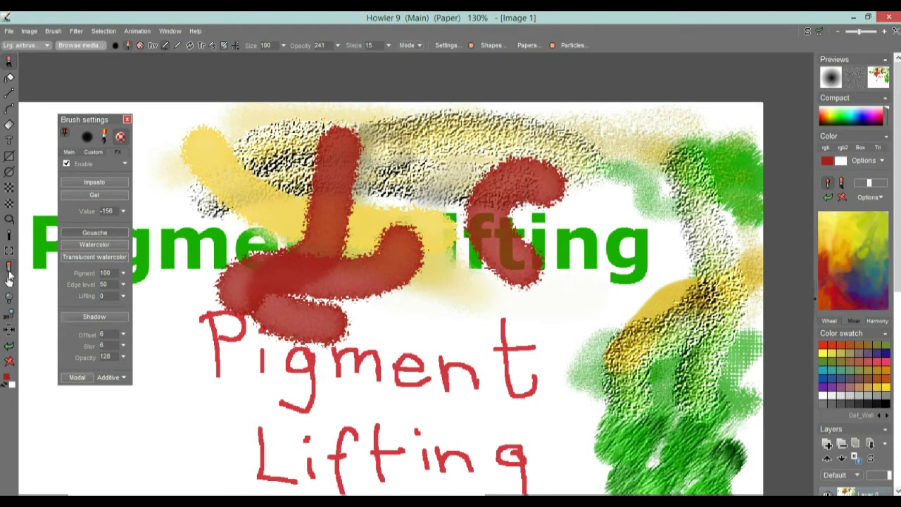
Undo the recent gouache, impasto and soft yellow strokes to clear the paint covering the title
left_click(8, 346)
left_click(7, 345)
left_click(8, 345)
left_click(7, 345)
left_click(8, 345)
left_click(8, 346)
left_click(8, 345)
left_click(8, 346)
left_click(8, 346)
left_click(8, 346)
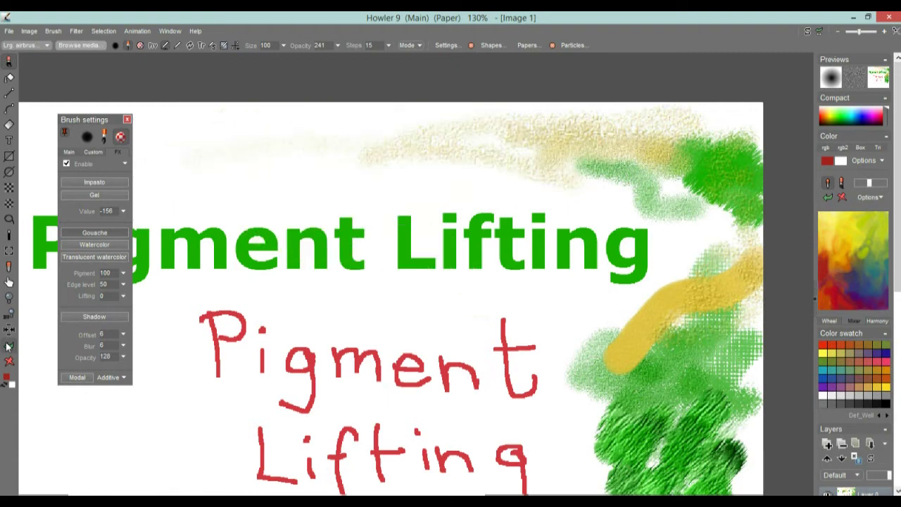
Paint a diagonal dark red Gouache stroke across the title, plus a parallel Watercolor stroke beside it
left_click_drag(168, 196, 413, 318)
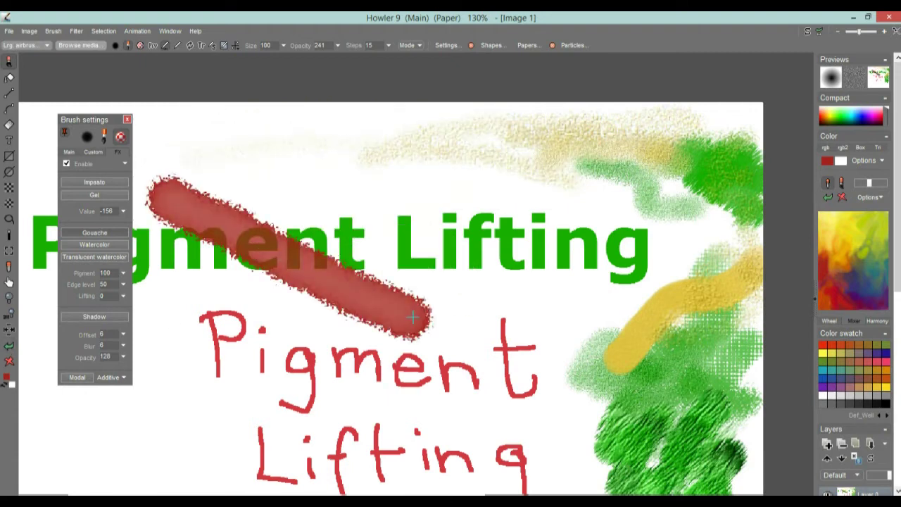
left_click(95, 245)
left_click_drag(250, 172, 547, 308)
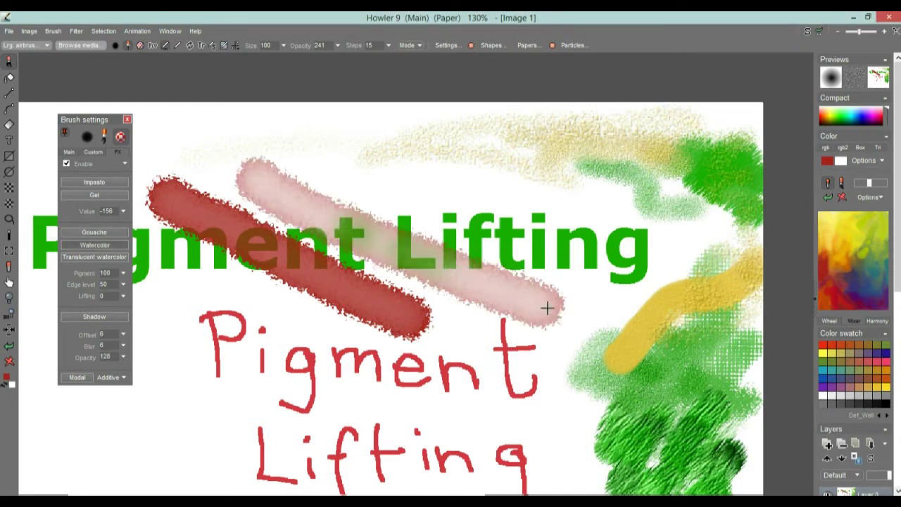
Switch to Translucent watercolor and paint a third diagonal stroke through the title's second word and the yellow stroke, and inspect the overlaps
left_click(92, 259)
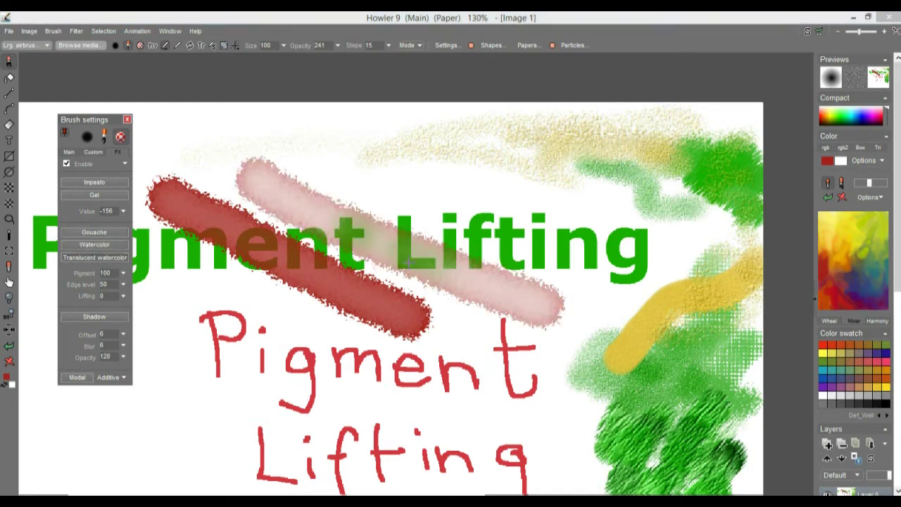
mouse_move(443, 177)
left_mouse_down()
mouse_move(676, 313)
mouse_move(713, 354)
left_mouse_up()
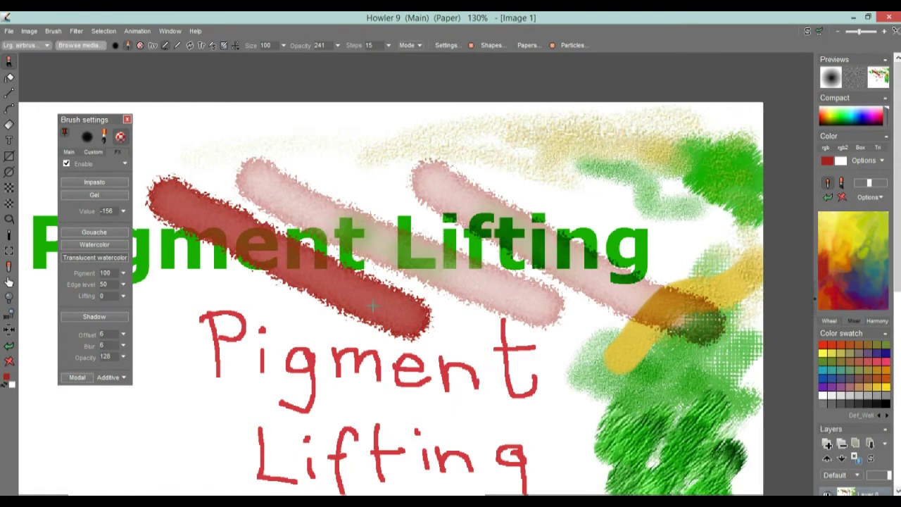
scroll(361, 246, "up", 5)
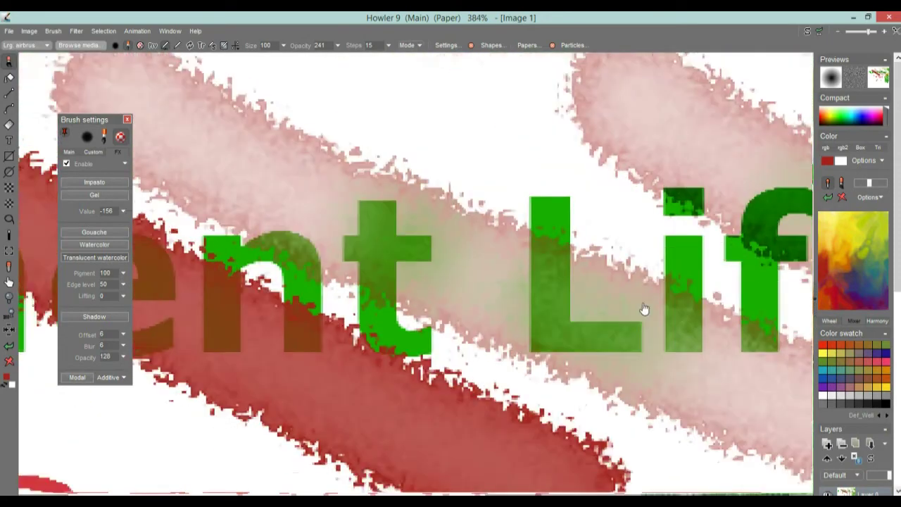
scroll(352, 295, "up", 2)
scroll(334, 306, "down", 3)
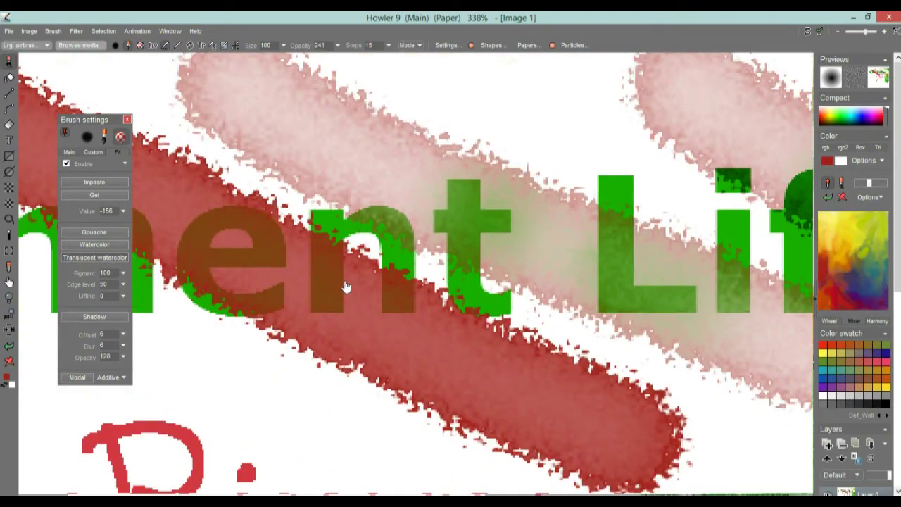
Examine closely how the dark red Gouache and Watercolor strokes overlap the green title letters and how their edges look
scroll(422, 275, "up", 3)
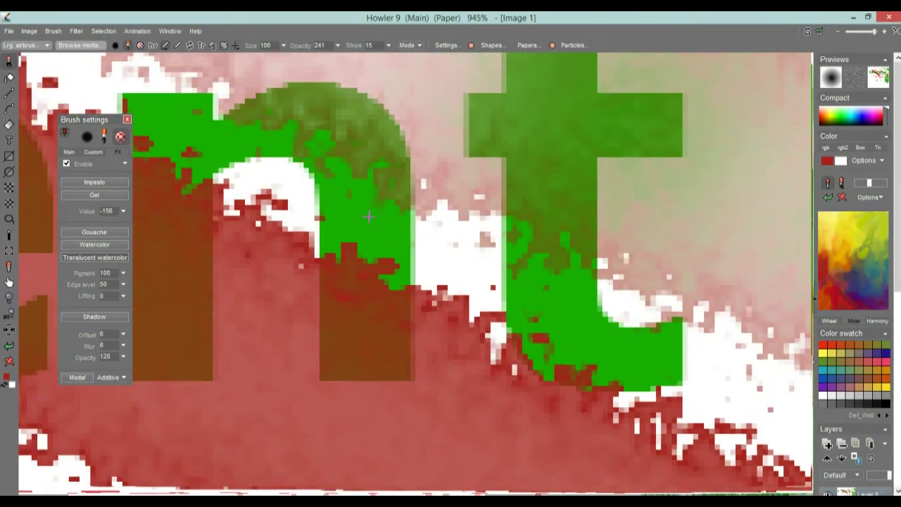
scroll(566, 338, "down", 5)
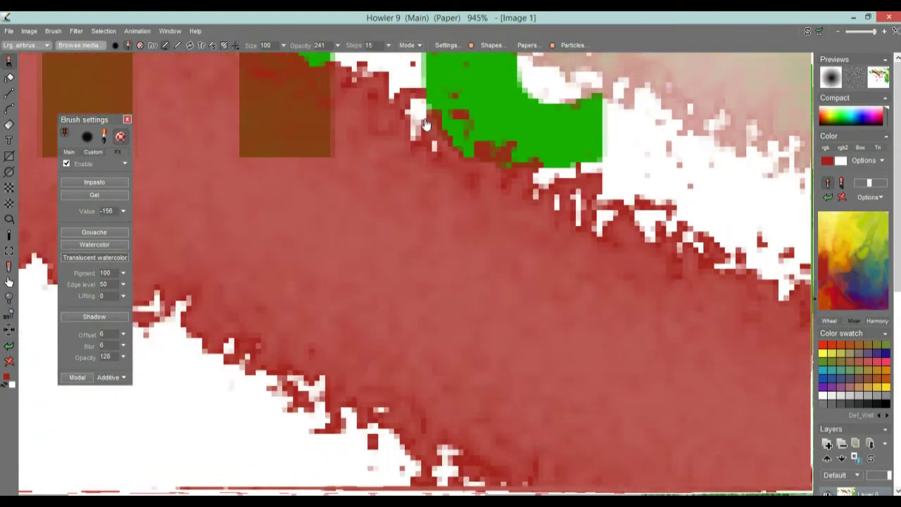
scroll(430, 199, "up", 3)
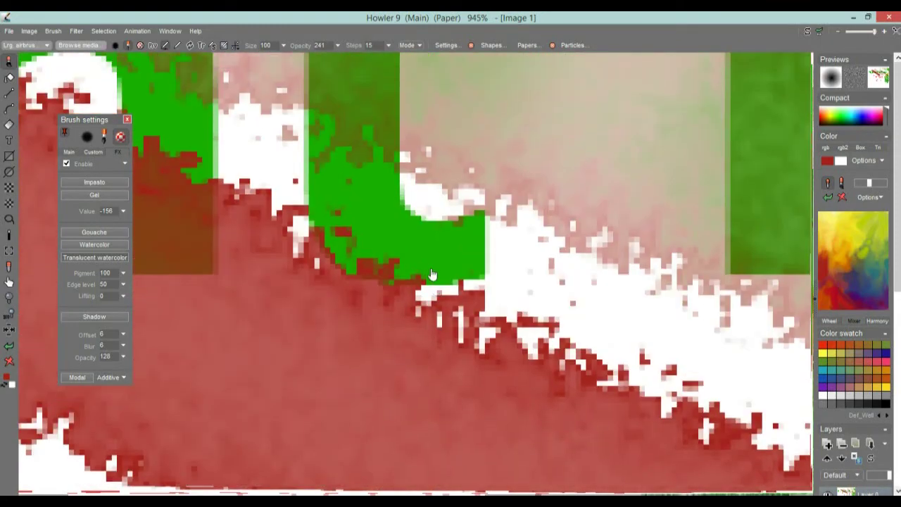
mouse_move(386, 347)
left_mouse_down()
mouse_move(433, 204)
mouse_move(395, 227)
mouse_move(579, 321)
left_mouse_up()
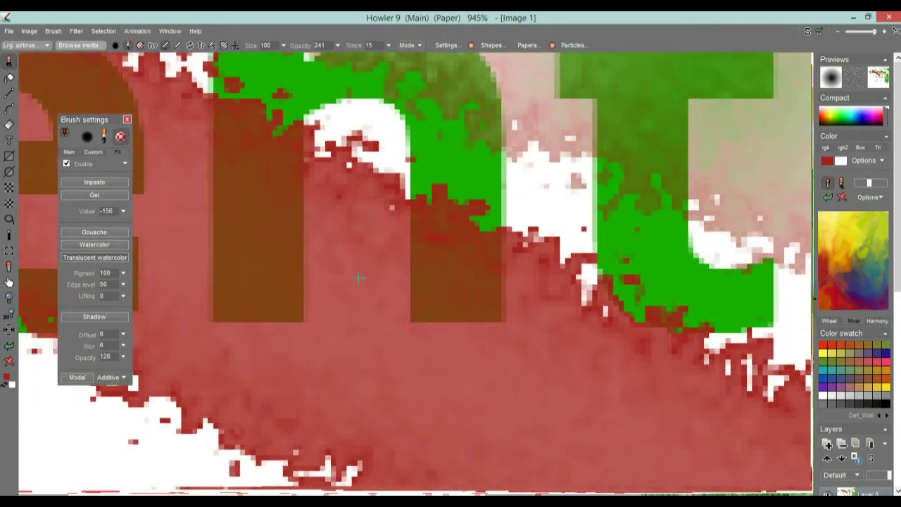
left_click_drag(655, 230, 534, 213)
mouse_move(454, 237)
left_mouse_down()
mouse_move(613, 228)
mouse_move(485, 255)
mouse_move(368, 266)
mouse_move(861, 232)
left_mouse_up()
left_click_drag(427, 197, 679, 289)
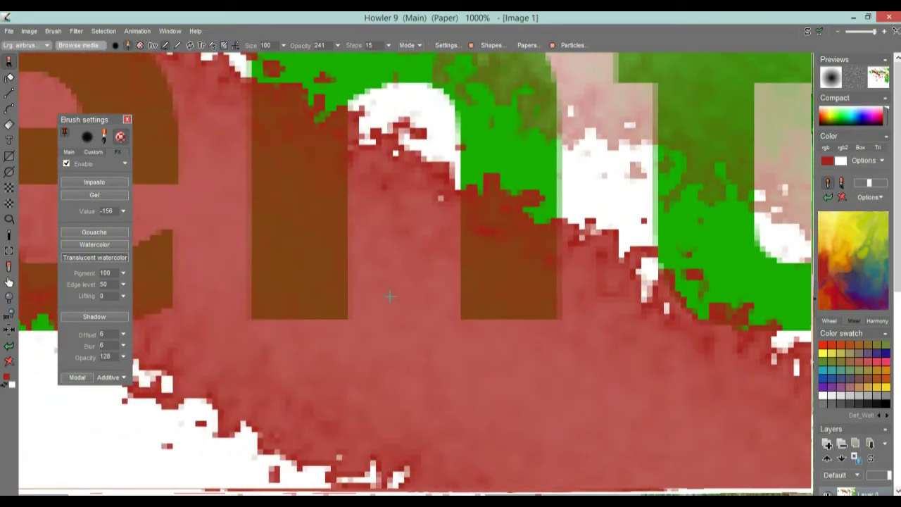
scroll(490, 230, "down", 4)
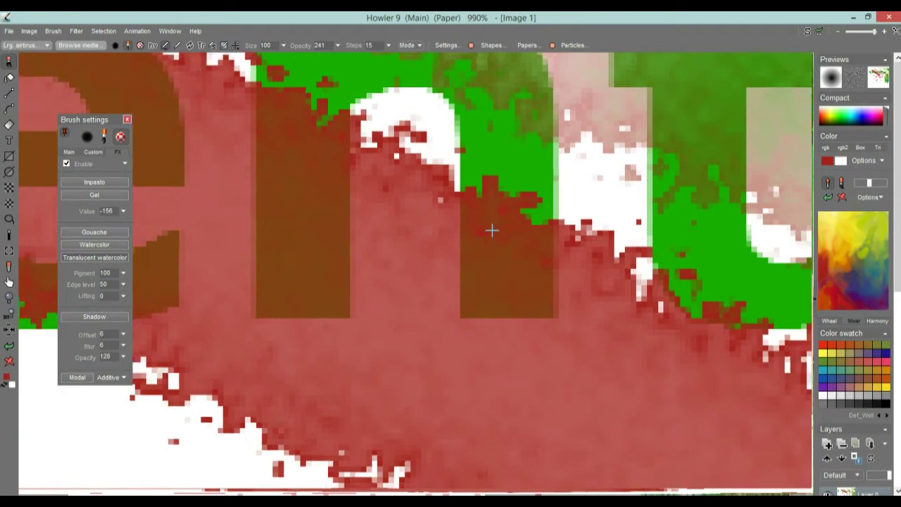
left_click_drag(565, 300, 473, 122)
left_click_drag(399, 155, 719, 363)
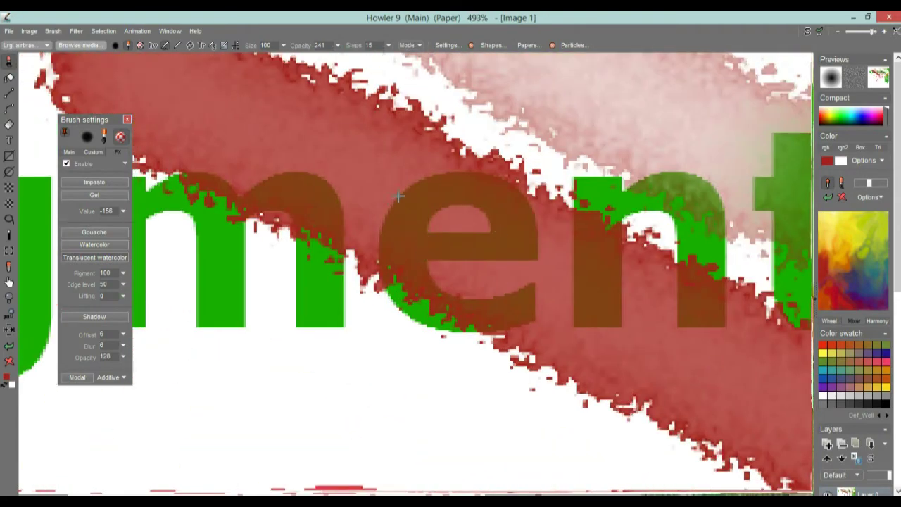
left_click_drag(575, 253, 462, 203)
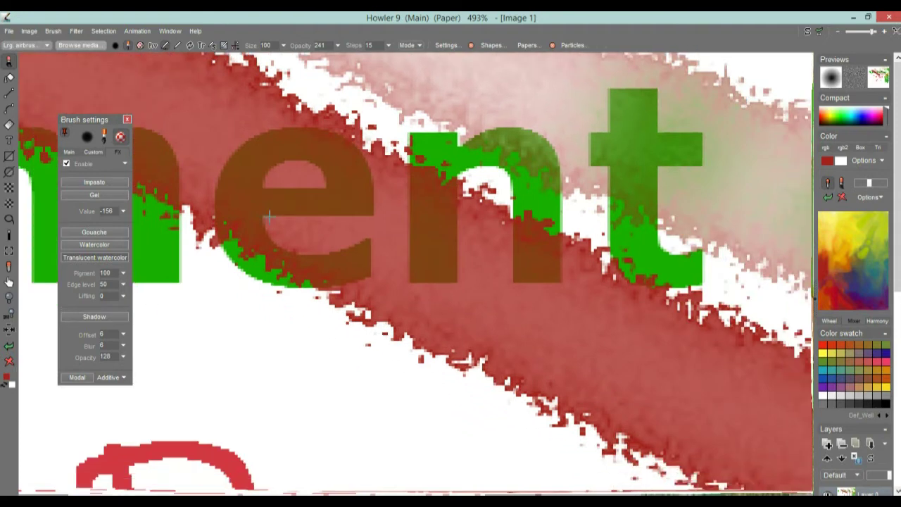
Set Lifting to 12 and paint a diagonal Translucent watercolor stroke across the "g" of the green title
left_click(123, 295)
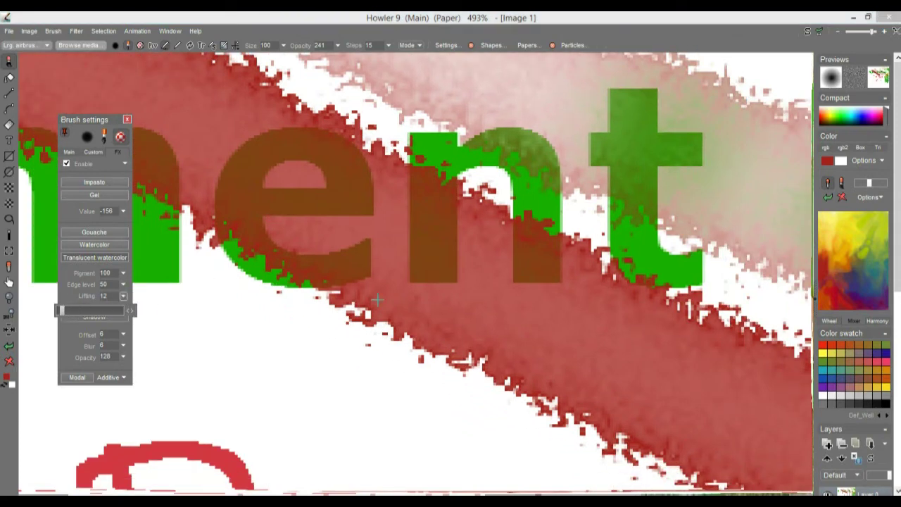
left_click_drag(347, 212, 783, 293)
left_click_drag(325, 195, 512, 169)
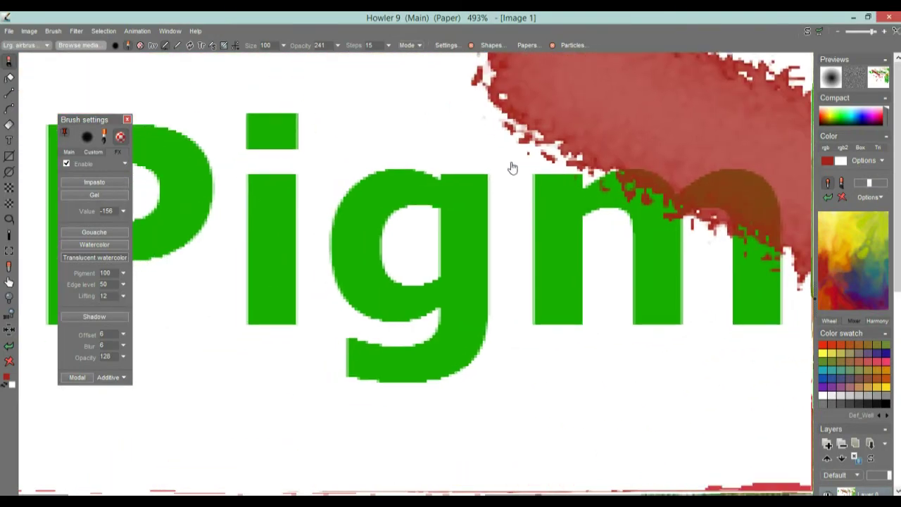
mouse_move(336, 92)
left_mouse_down()
mouse_move(546, 378)
mouse_move(571, 393)
left_mouse_up()
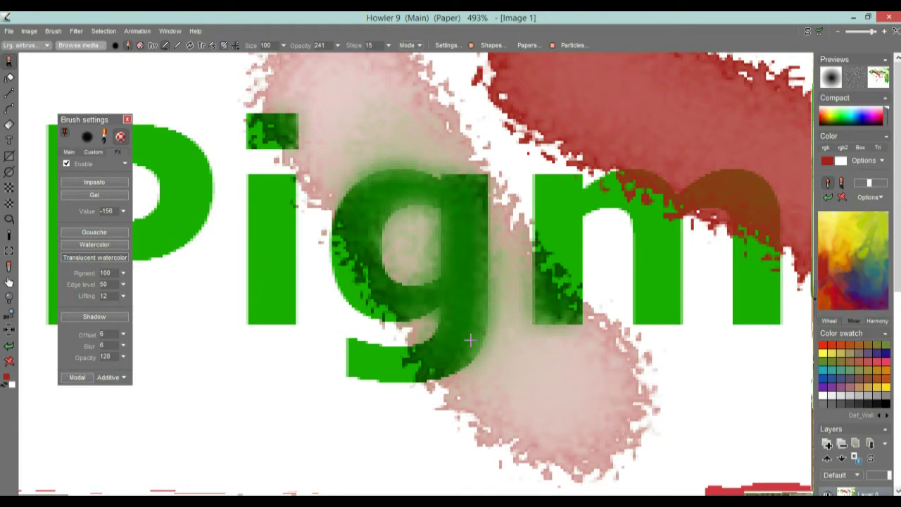
Paint a vertical stroke and a round patch over the title's "P", plus a stroke up through the "m" into the opaque red stroke
left_click_drag(409, 299, 655, 278)
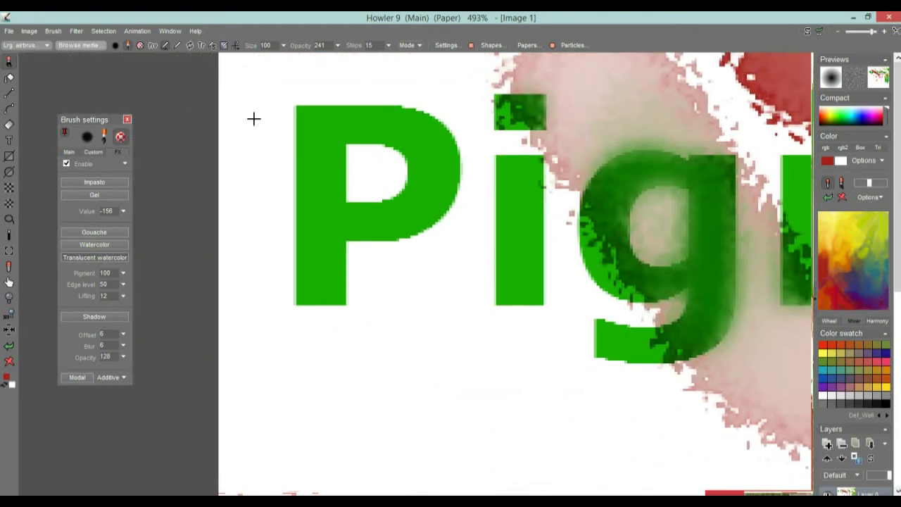
left_click_drag(318, 75, 310, 397)
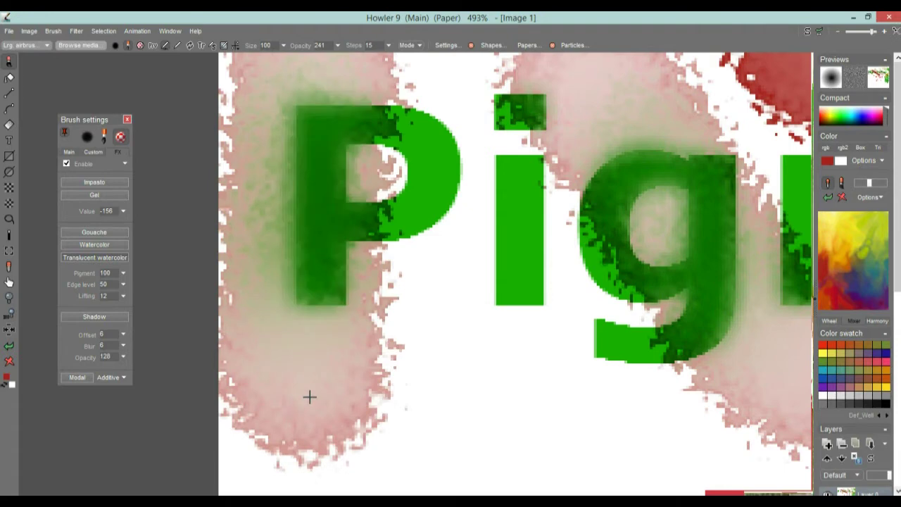
mouse_move(368, 226)
left_mouse_down()
mouse_move(376, 125)
mouse_move(300, 208)
left_mouse_up()
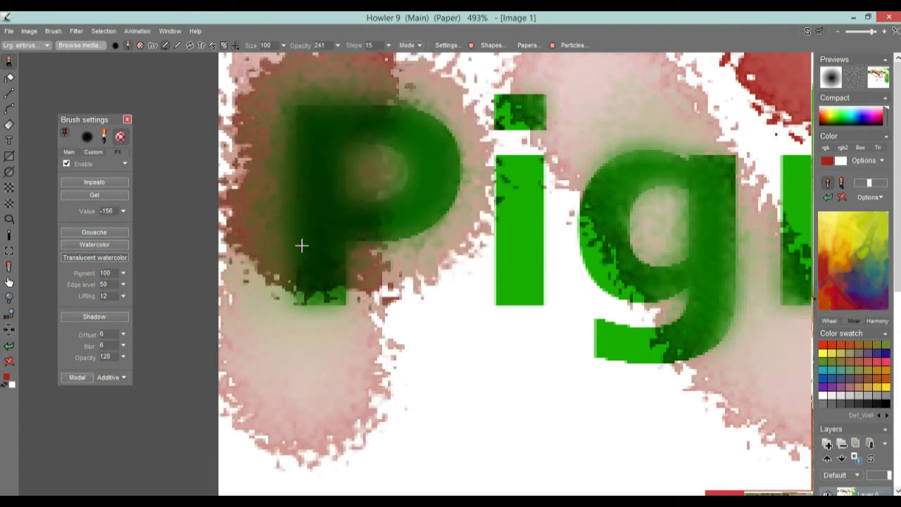
scroll(633, 225, "down", 3)
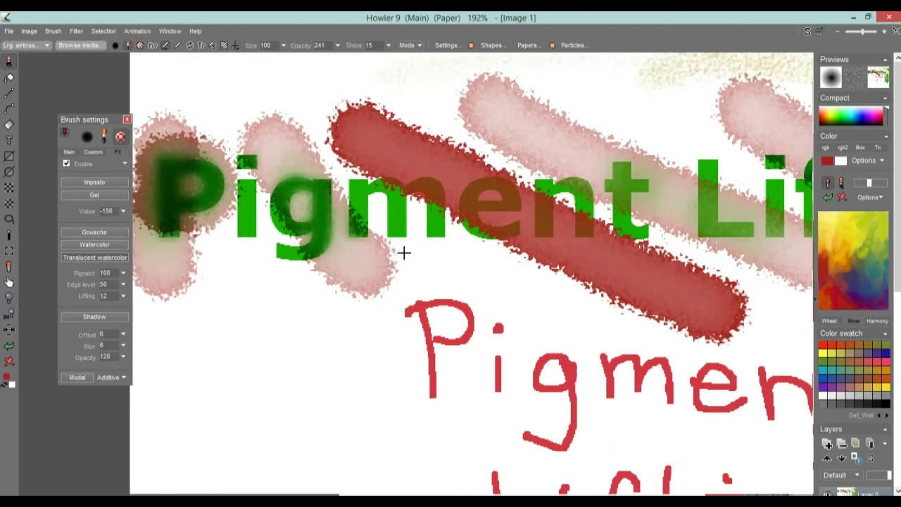
left_click_drag(402, 251, 383, 121)
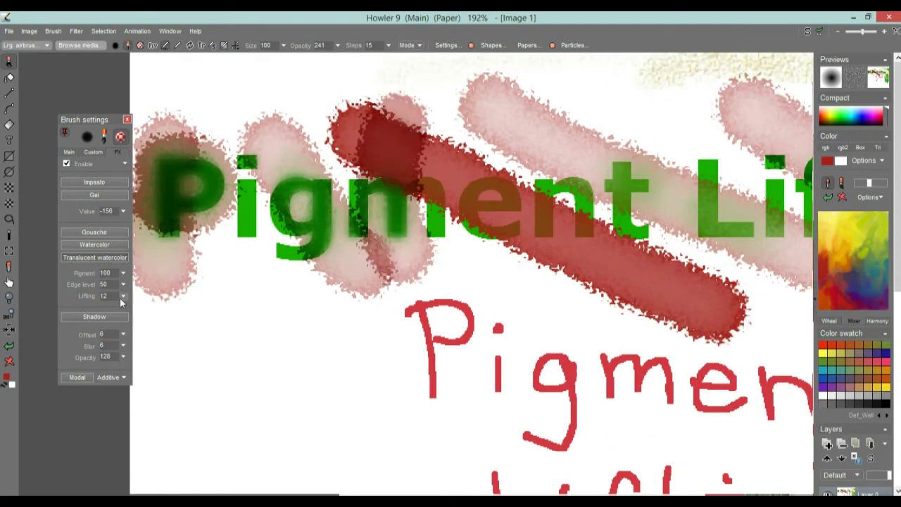
Set Lifting to 44 and paint one stroke over the title's first "i" and a diagonal one under the opaque red stroke to the "m"
left_click_drag(66, 307, 72, 309)
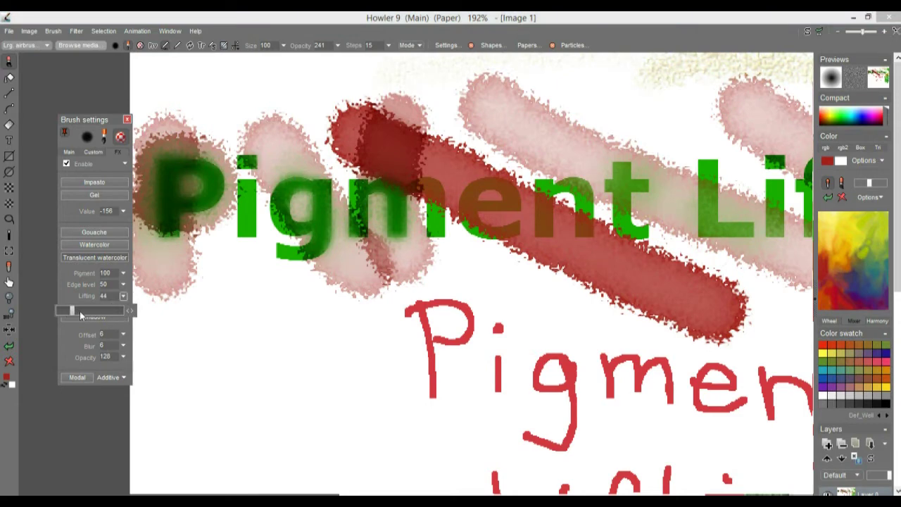
left_click_drag(230, 157, 253, 303)
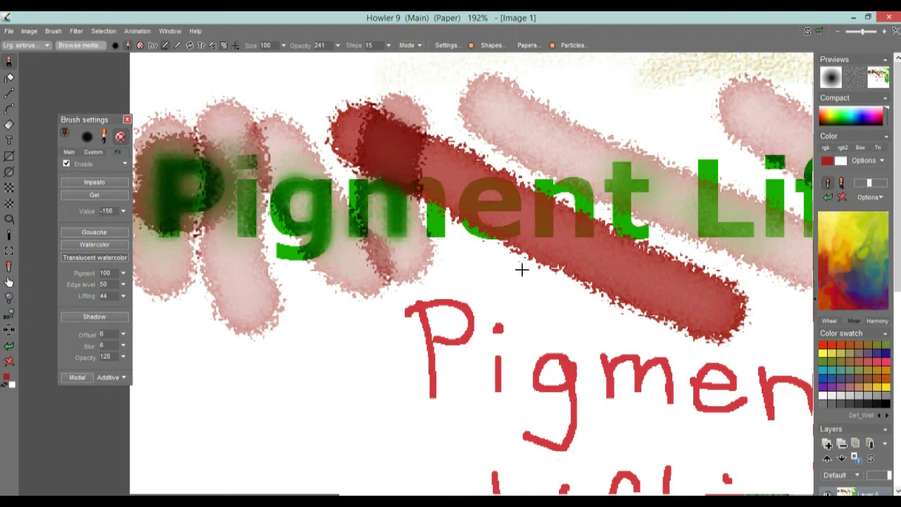
left_click_drag(542, 285, 356, 201)
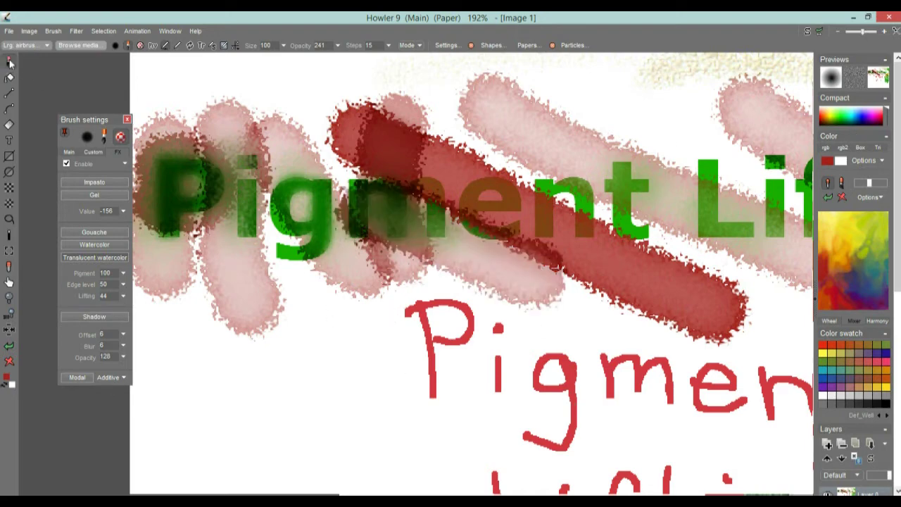
Switch the brush to the Large airbrush preset
left_click(26, 47)
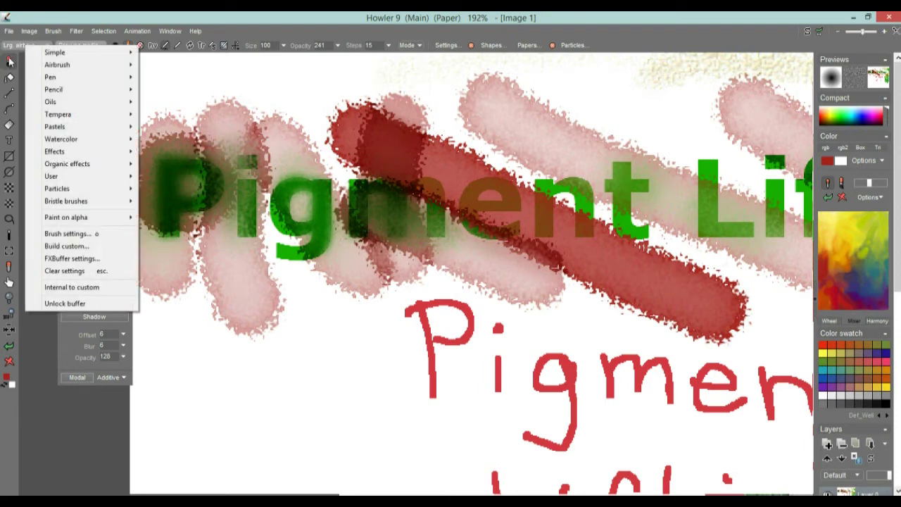
left_click(8, 60)
right_click(7, 60)
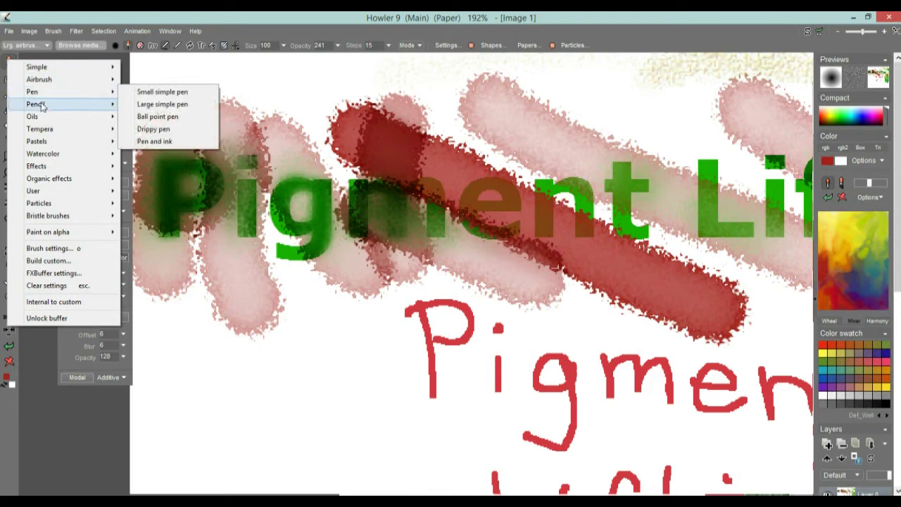
left_click(37, 47)
left_click(36, 47)
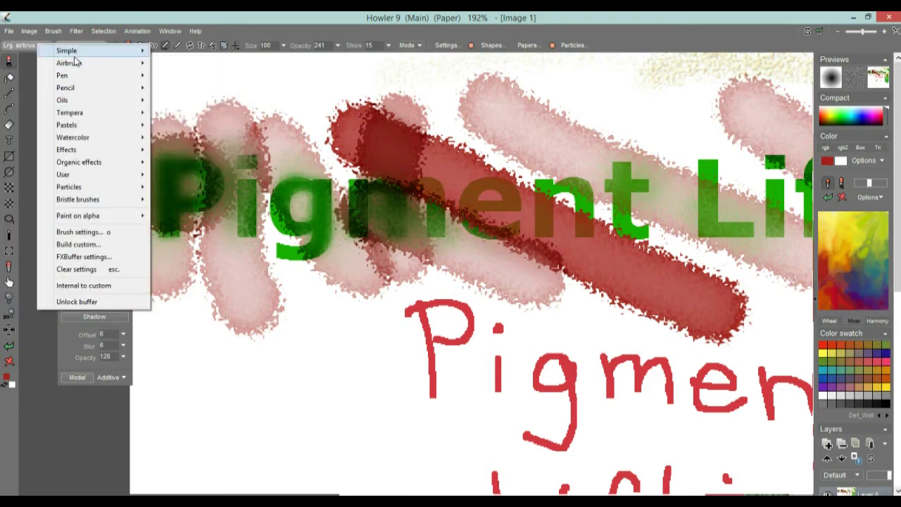
mouse_move(78, 64)
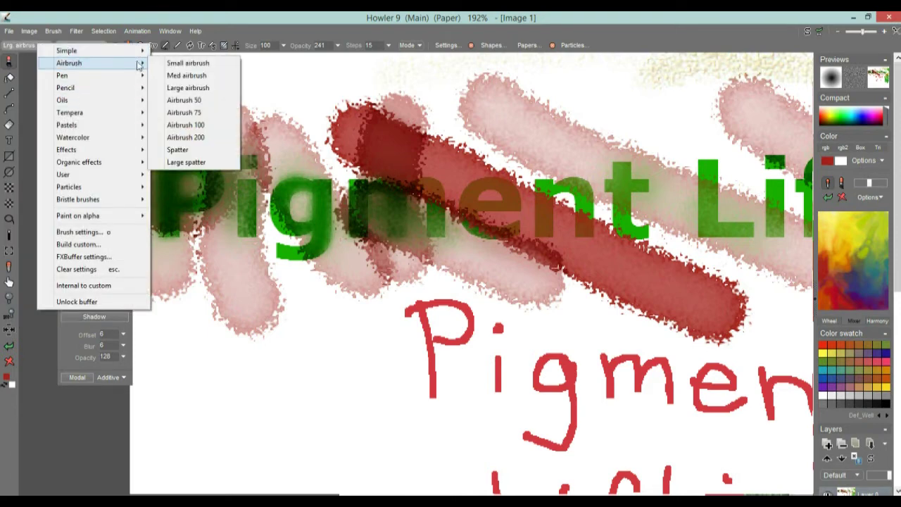
left_click(203, 90)
Try an opaque dark red stroke and a Watercolor stroke with Lifting 44 over the handwritten "n" of "Lifting", undoing each
left_click_drag(520, 242, 507, 193)
left_click_drag(547, 343, 259, 168)
mouse_move(316, 161)
left_mouse_down()
mouse_move(469, 176)
mouse_move(413, 167)
mouse_move(310, 127)
mouse_move(351, 124)
left_mouse_up()
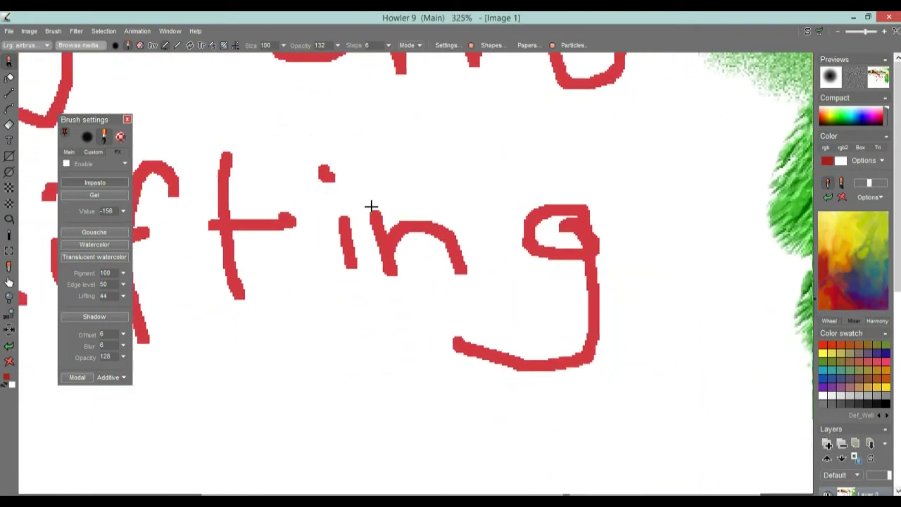
mouse_move(370, 191)
left_mouse_down()
mouse_move(392, 288)
mouse_move(439, 233)
mouse_move(475, 282)
left_mouse_up()
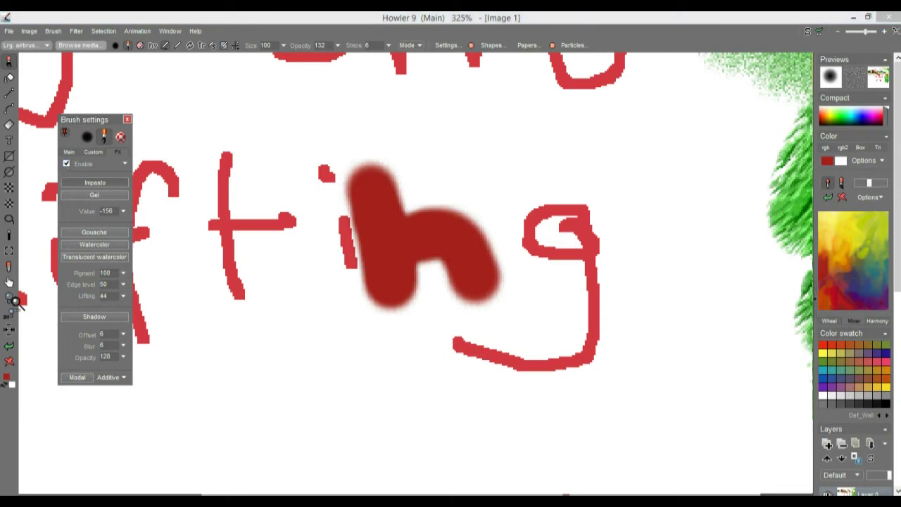
left_click(9, 345)
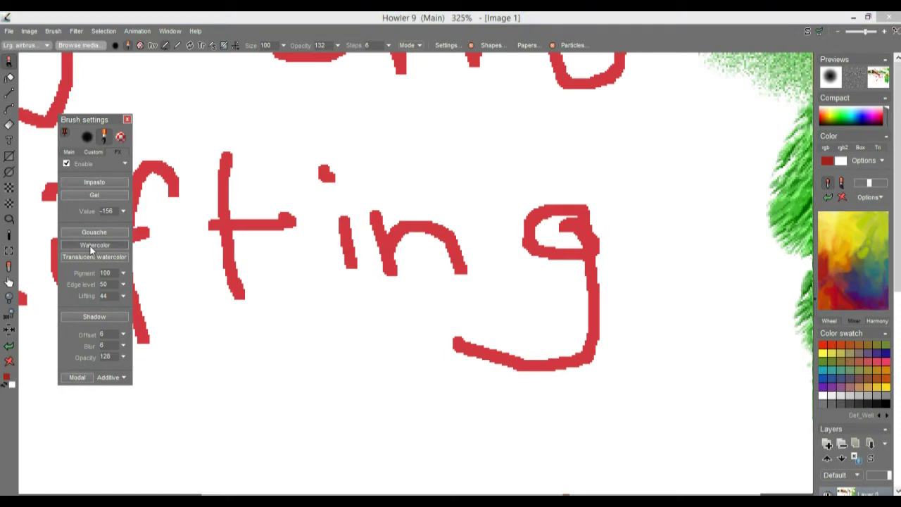
mouse_move(368, 192)
left_mouse_down()
mouse_move(391, 296)
mouse_move(458, 276)
left_mouse_up()
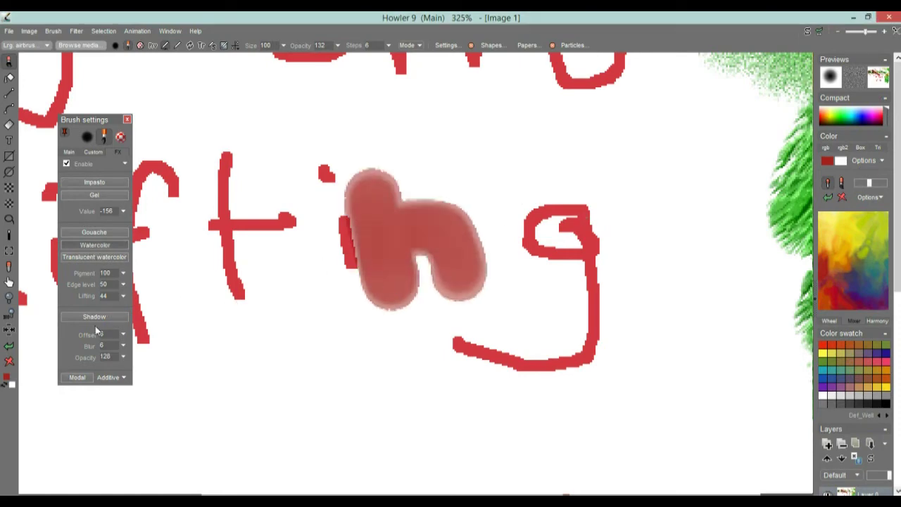
left_click(9, 346)
Set Lifting to 0 and pick a light yellow painting color
left_click_drag(124, 301, 56, 316)
left_click(851, 224)
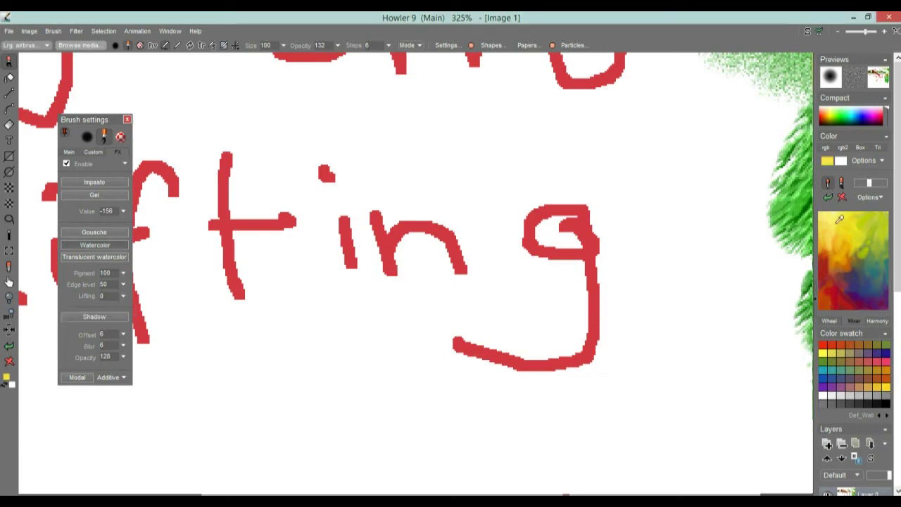
left_click(840, 213)
Paint a light yellow Watercolor stroke over the handwritten "n", inspect how it covers the red, and undo it
mouse_move(363, 176)
left_mouse_down()
mouse_move(396, 255)
mouse_move(471, 288)
left_mouse_up()
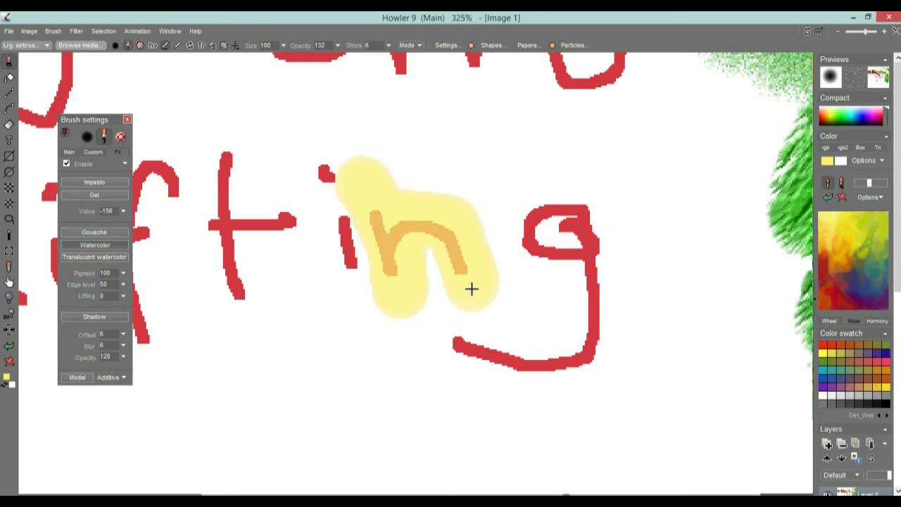
scroll(404, 263, "up", 4)
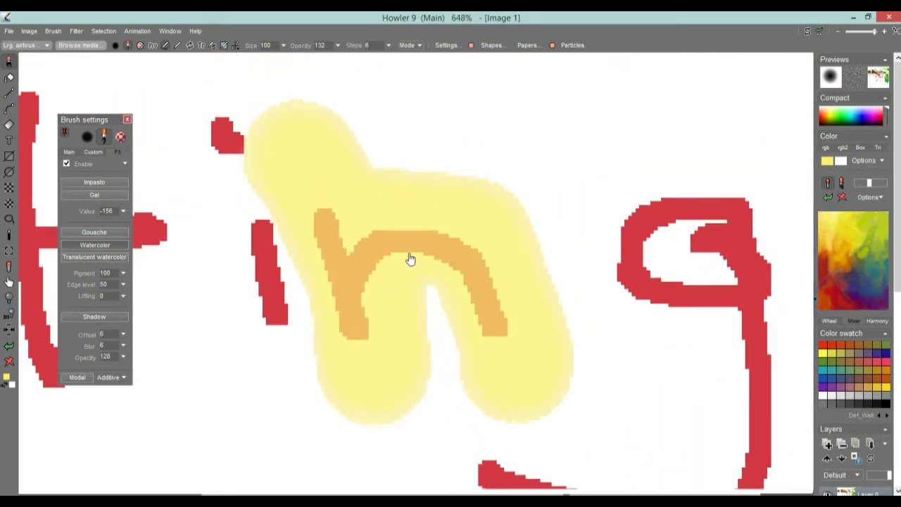
scroll(410, 259, "down", 2)
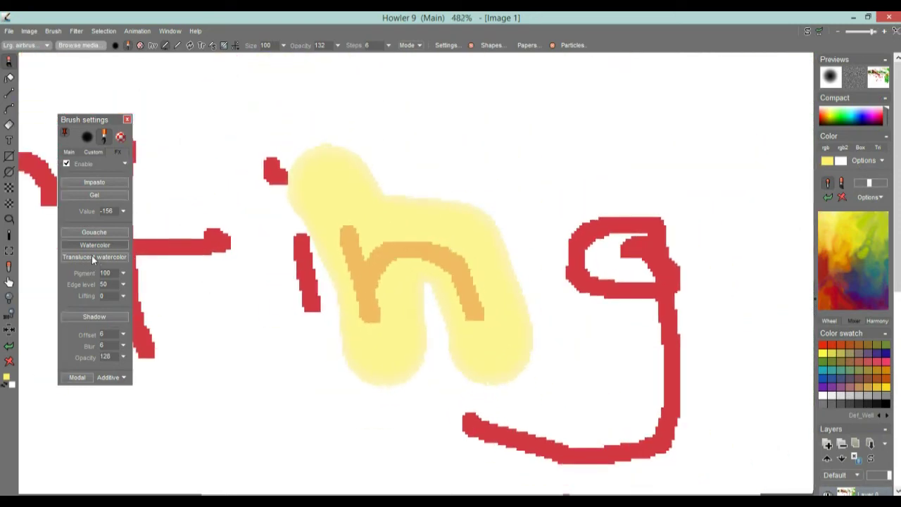
left_click(9, 345)
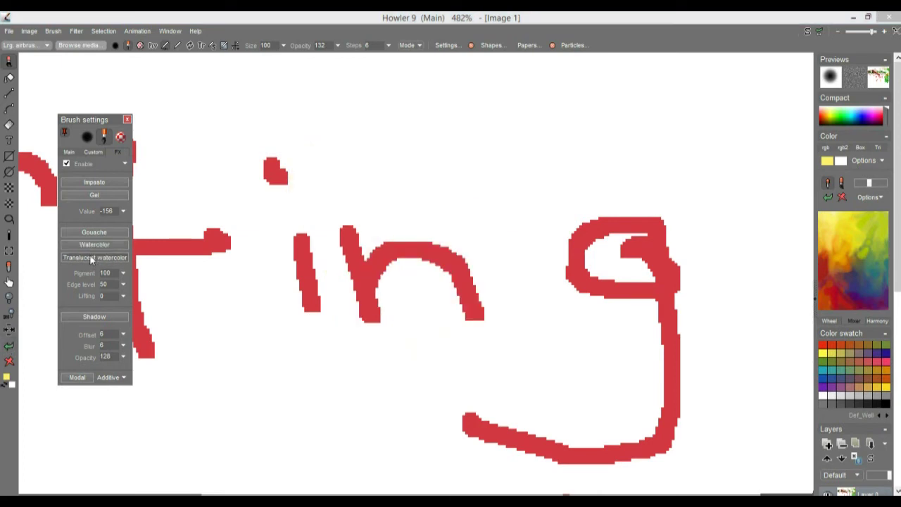
Paint light yellow Translucent watercolor strokes over the handwritten "n" and "i", plus three overlapping horizontal bands across "ing"
mouse_move(332, 201)
left_mouse_down()
mouse_move(370, 332)
mouse_move(501, 333)
left_mouse_up()
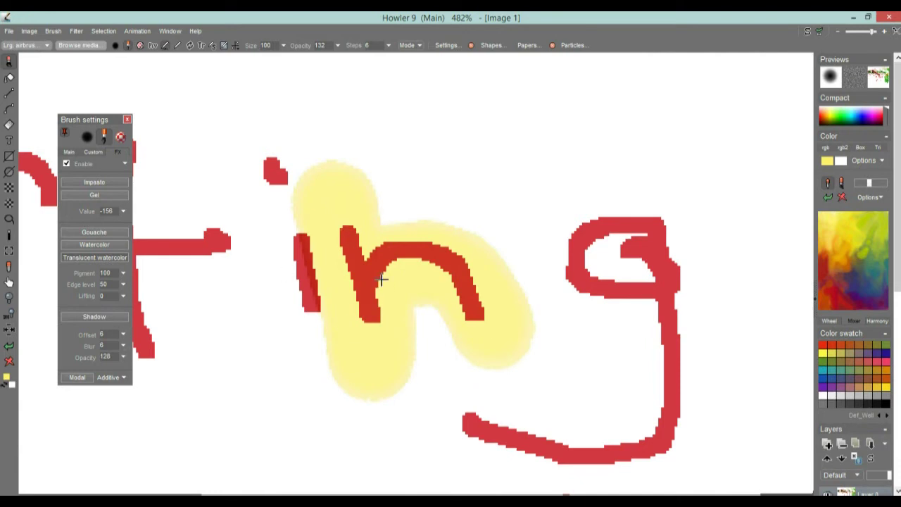
left_click_drag(273, 144, 322, 419)
left_click(239, 294)
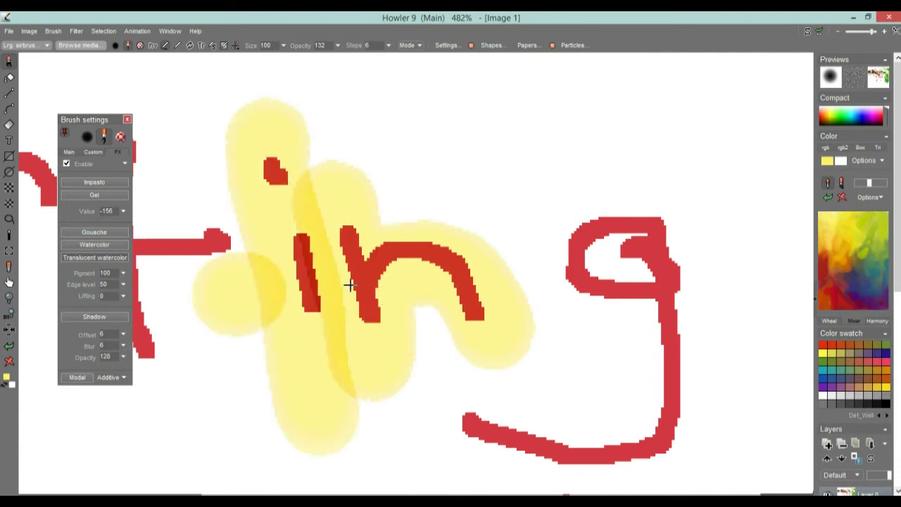
left_click_drag(350, 284, 708, 238)
left_click_drag(211, 220, 654, 224)
left_click_drag(237, 357, 757, 305)
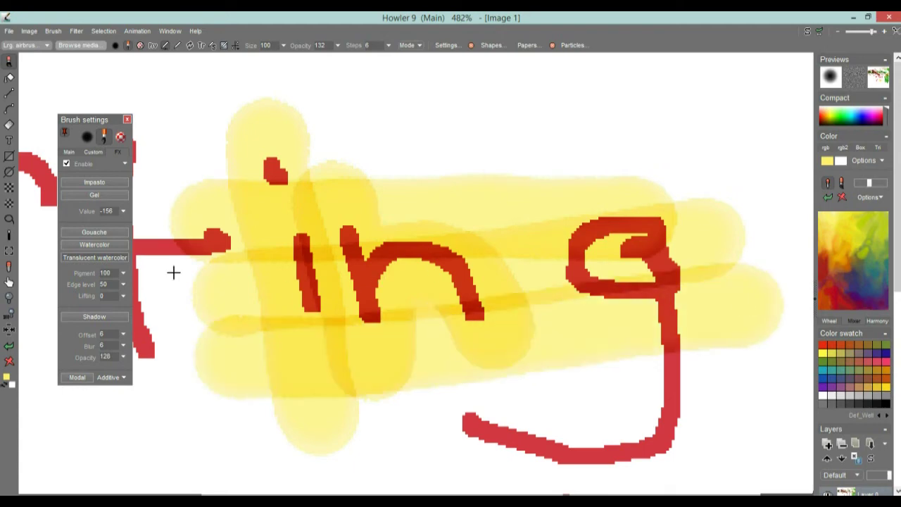
Undo all the light yellow strokes painted over the handwritten "ing"
left_click(11, 346)
left_click(11, 346)
left_click(11, 346)
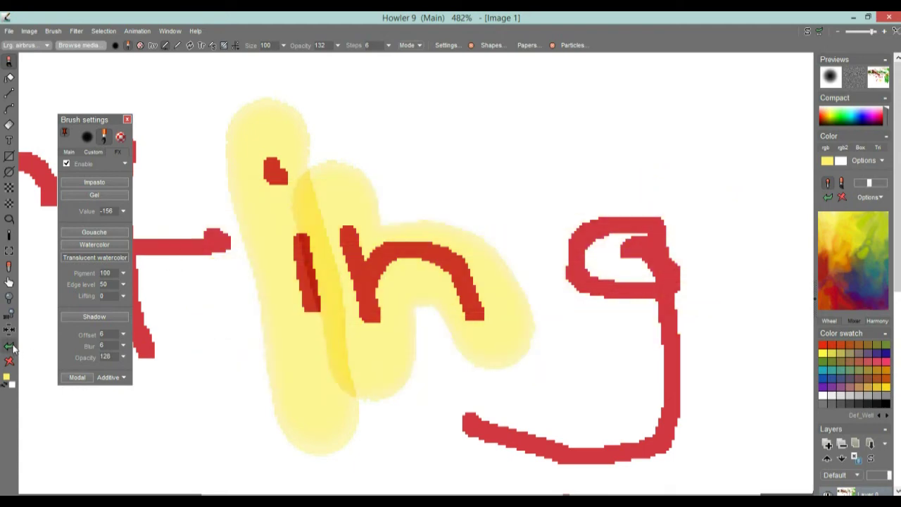
left_click(11, 346)
left_click(11, 346)
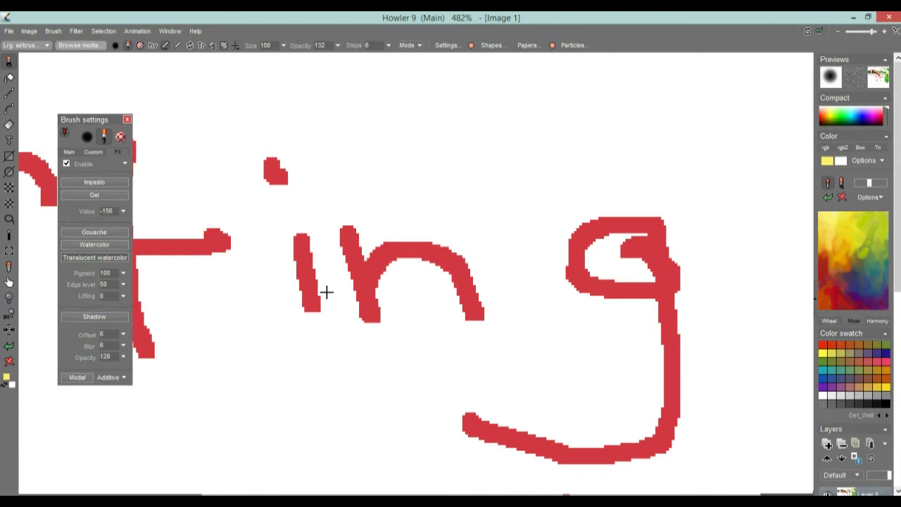
Set Lifting to 7 and paint a light yellow Translucent watercolor stroke down over the second handwritten "i" of "Lifting"
left_click(125, 295)
left_click_drag(59, 311, 59, 312)
left_click_drag(261, 131, 308, 348)
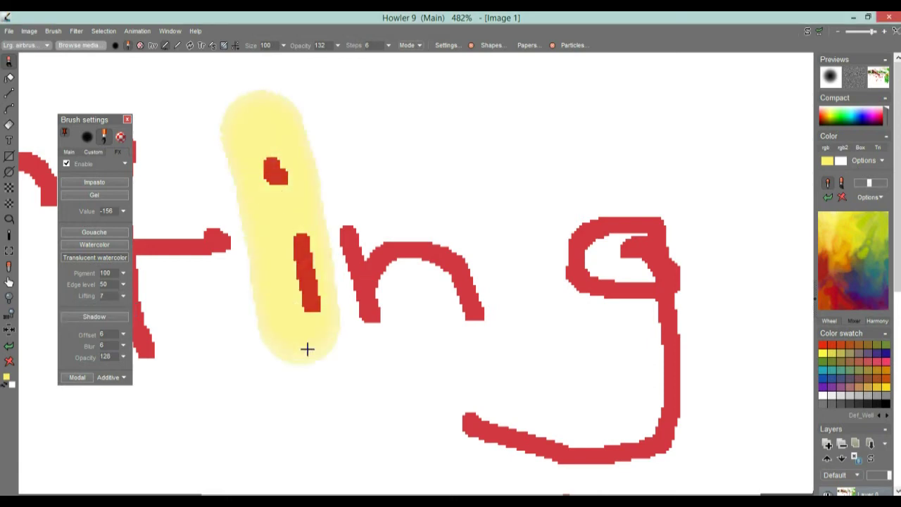
Set Lifting to 19 and paint a light yellow band across the handwritten "ing" and another across the tail of the "g"
left_click(123, 296)
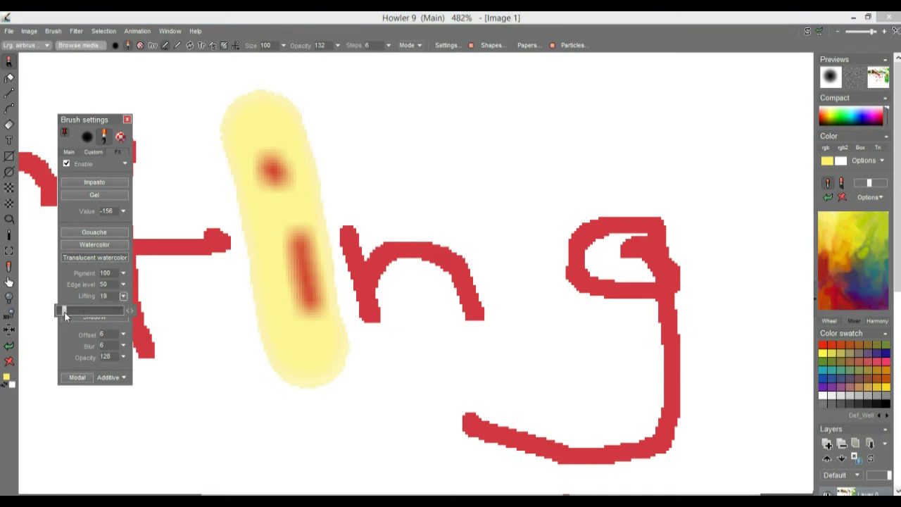
left_click_drag(183, 305, 704, 236)
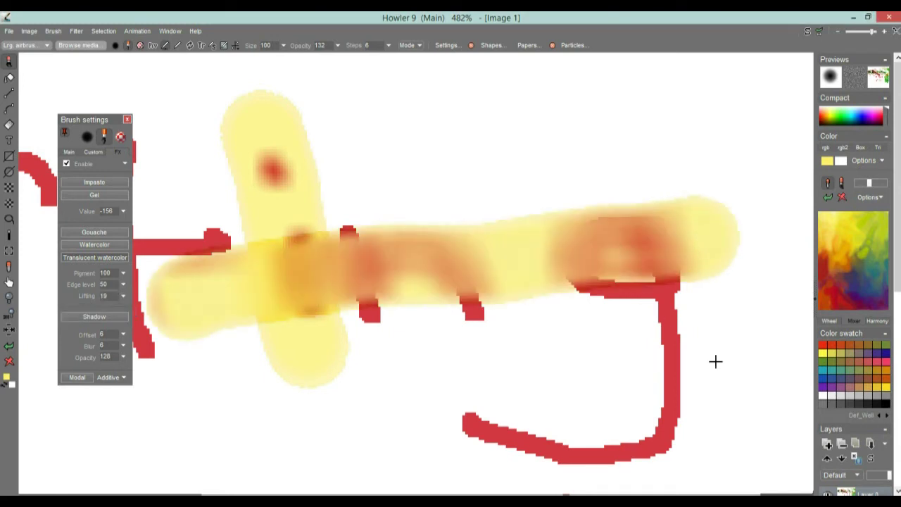
left_click_drag(752, 350, 457, 331)
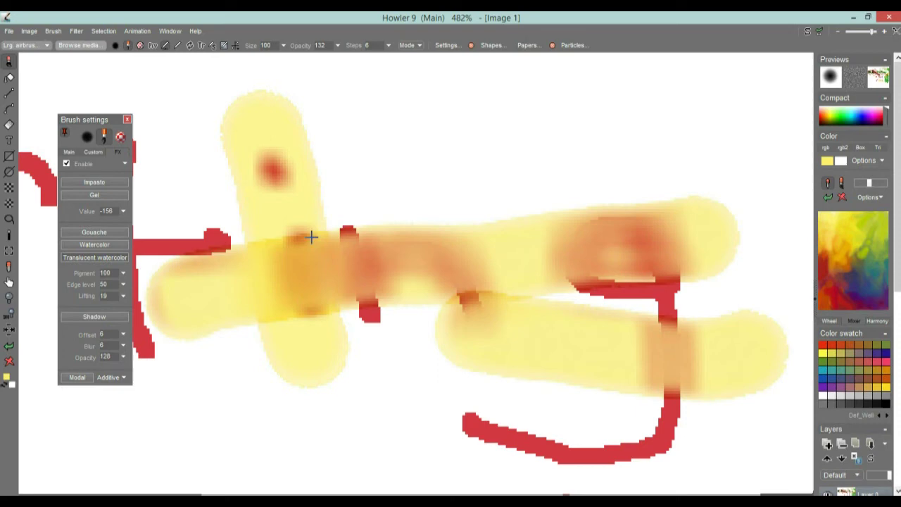
Paint a vertical light yellow stroke over the handwritten "t" of "Lifting" and several overlapping horizontal bands across its middle letters
scroll(633, 312, "down", 5)
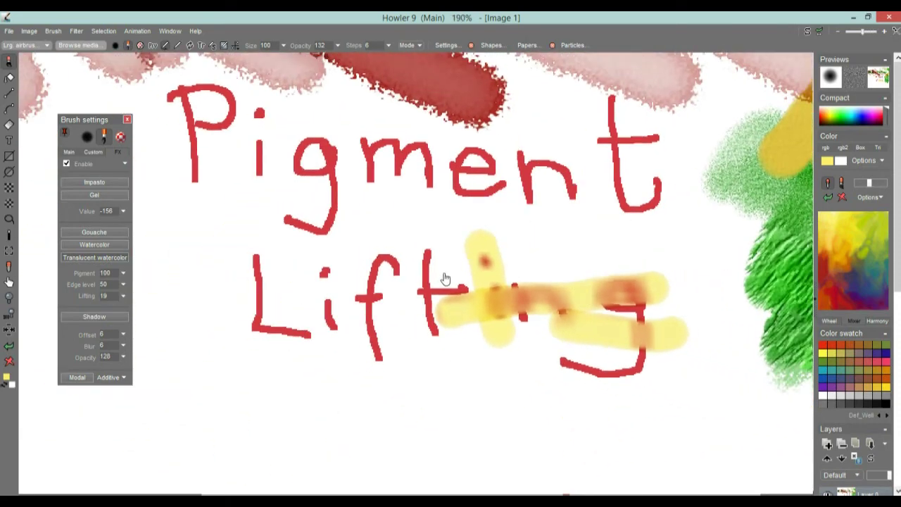
mouse_move(444, 204)
left_mouse_down()
mouse_move(467, 382)
mouse_move(437, 271)
mouse_move(564, 254)
left_mouse_up()
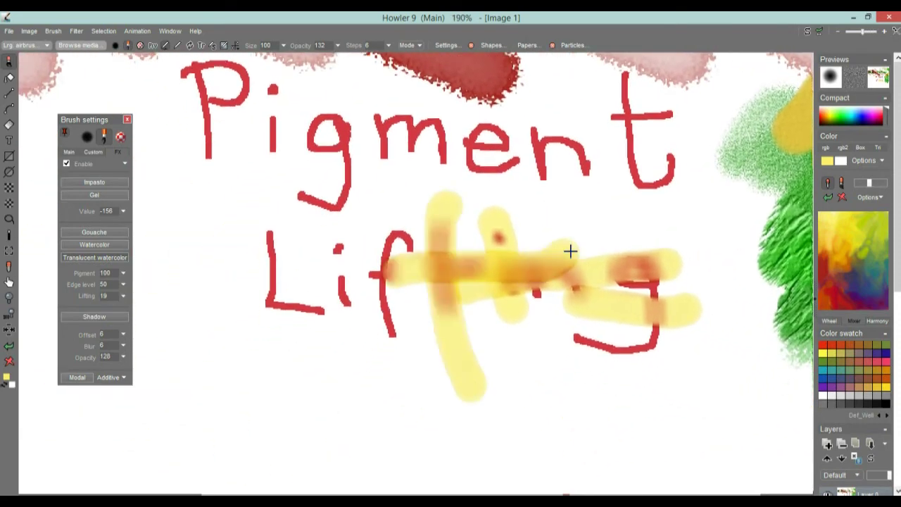
mouse_move(350, 242)
left_mouse_down()
mouse_move(526, 204)
mouse_move(603, 200)
left_mouse_up()
mouse_move(350, 258)
left_mouse_down()
mouse_move(568, 251)
mouse_move(454, 251)
left_mouse_up()
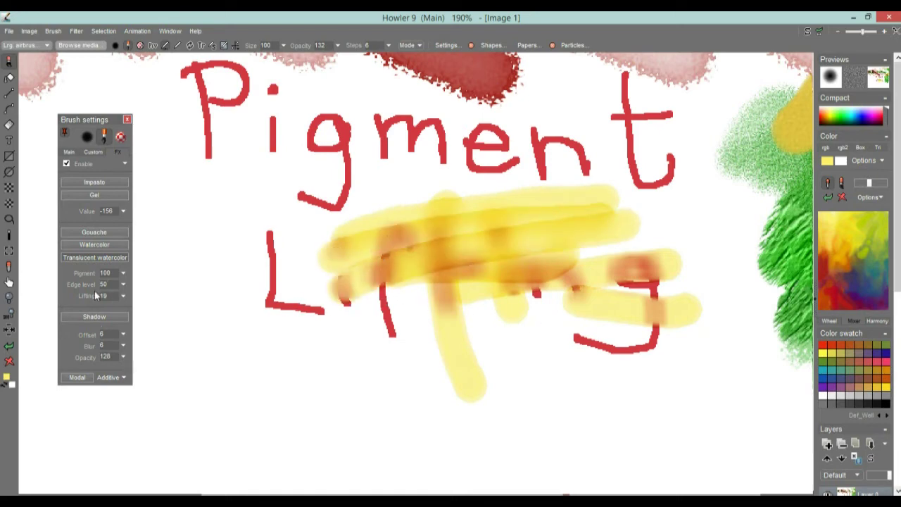
Set Lifting to 10 and Edge level to 1, and paint a light yellow stroke down over the handwritten "L"
left_click(123, 296)
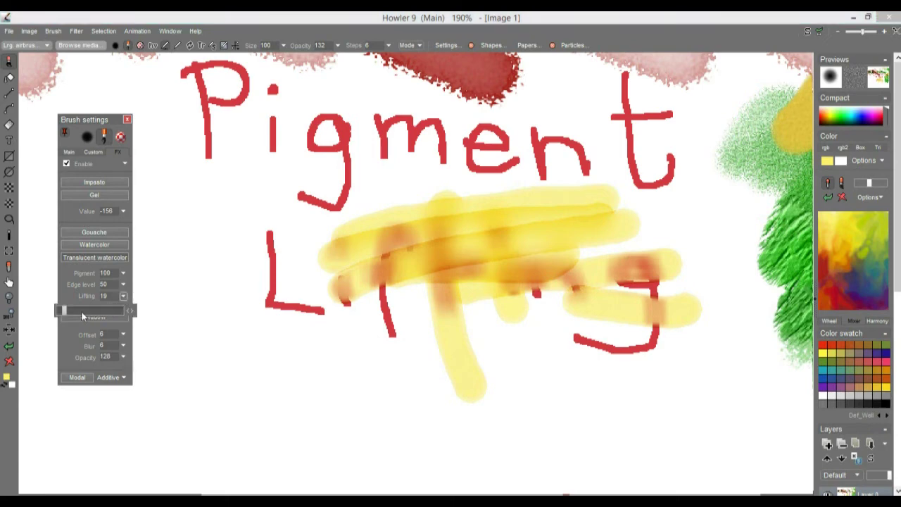
left_click_drag(62, 312, 60, 310)
left_click(122, 285)
left_click_drag(60, 299, 59, 298)
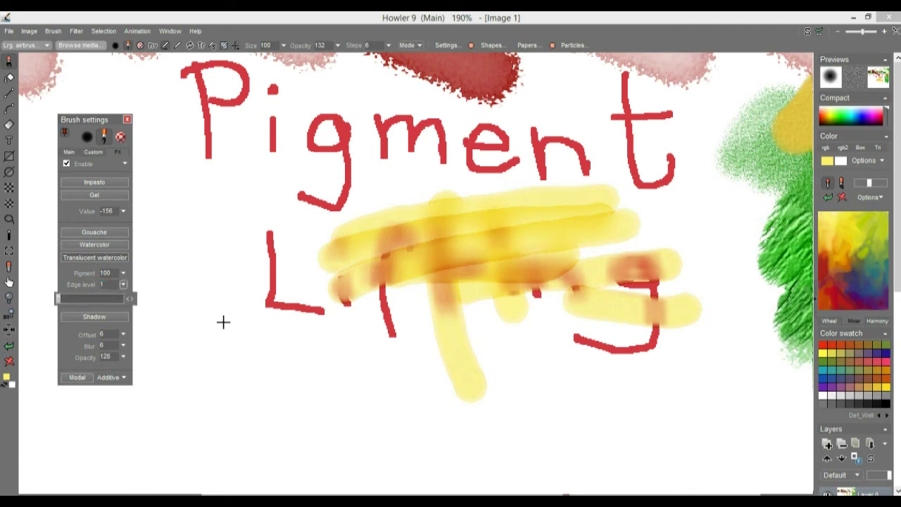
mouse_move(270, 211)
left_mouse_down()
mouse_move(276, 337)
mouse_move(299, 346)
left_mouse_up()
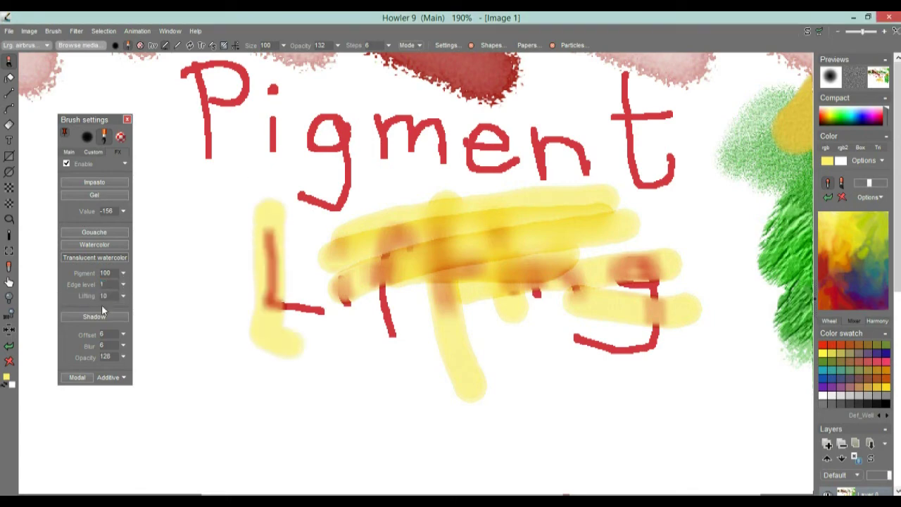
Paint a curved light yellow stroke beside the handwritten "L" with Edge level 100, and one across its foot with Edge level 72
scroll(223, 233, "up", 5)
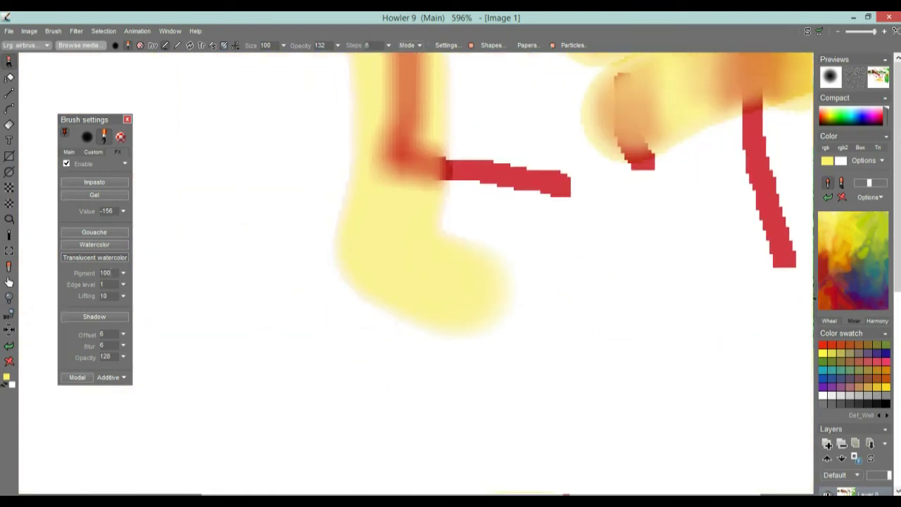
left_click(124, 285)
left_click_drag(120, 300, 151, 303)
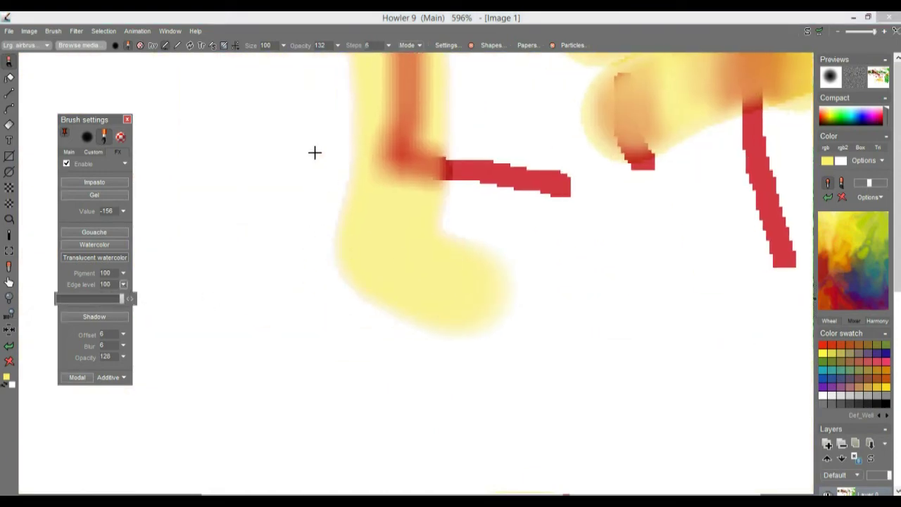
left_click_drag(272, 150, 406, 332)
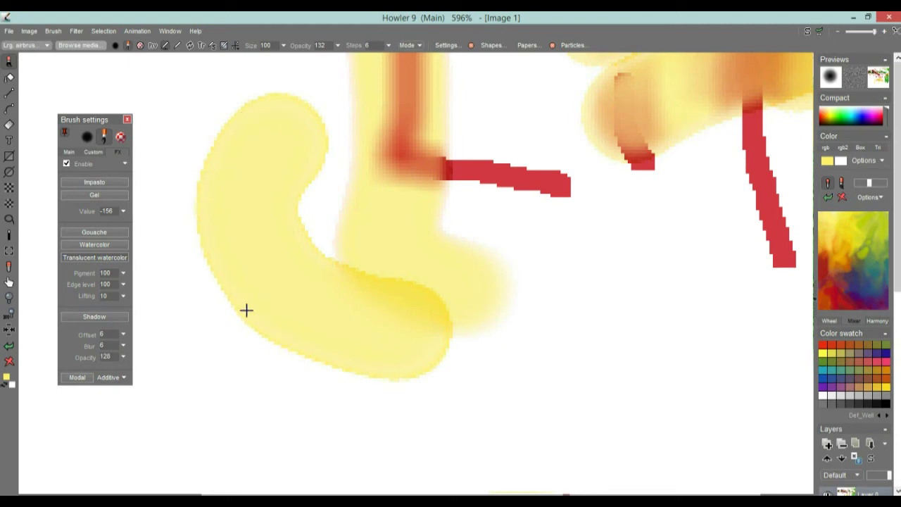
left_click(124, 284)
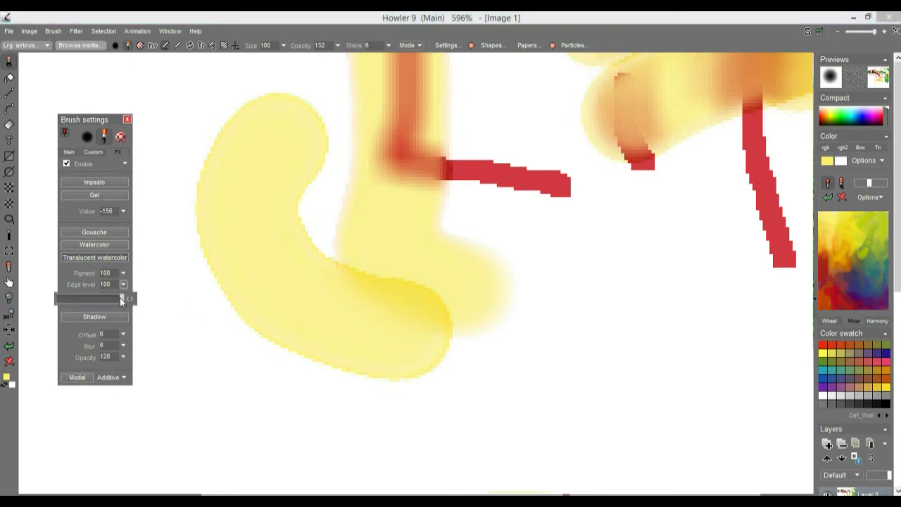
mouse_move(507, 106)
left_mouse_down()
mouse_move(558, 328)
mouse_move(607, 349)
left_mouse_up()
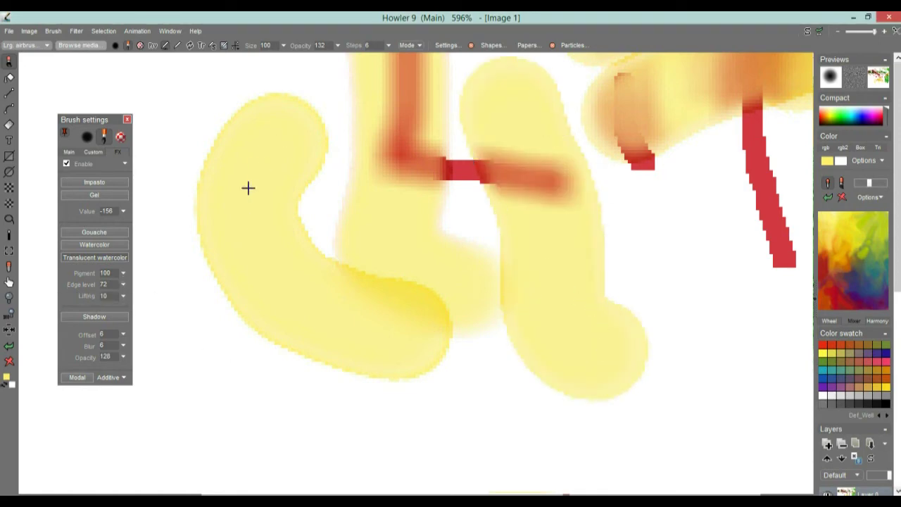
Set Edge level to 1 and Pigment to 192, and paint a curved yellow stroke overlapping the one left of the "L"
left_click(124, 284)
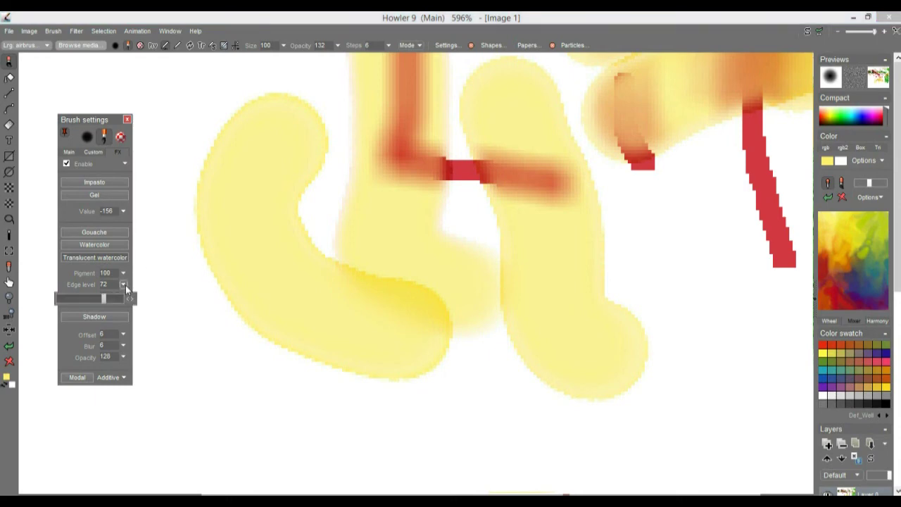
left_click_drag(63, 303, 56, 302)
left_click(124, 272)
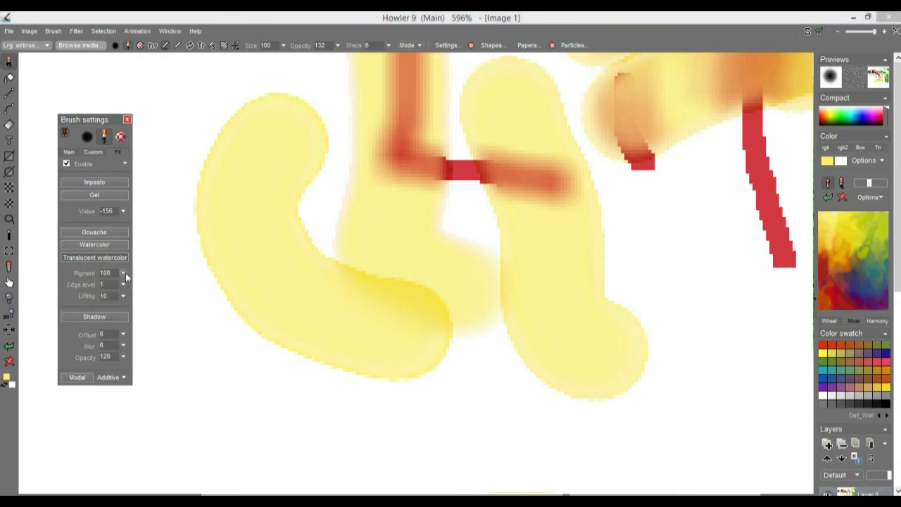
left_click(124, 273)
mouse_move(94, 286)
left_mouse_down()
mouse_move(117, 290)
mouse_move(100, 291)
left_mouse_up()
mouse_move(187, 81)
left_mouse_down()
mouse_move(190, 140)
mouse_move(394, 376)
mouse_move(440, 390)
left_mouse_up()
Trace over the handwritten "g" of "Pigment" with a yellow Translucent watercolor stroke
scroll(480, 306, "down", 5)
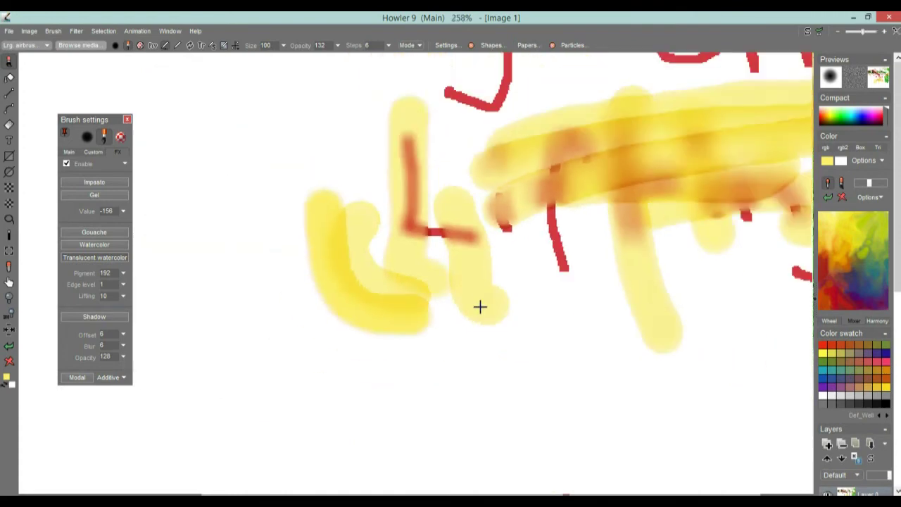
left_click_drag(445, 193, 338, 324)
mouse_move(286, 251)
left_mouse_down()
mouse_move(394, 215)
mouse_move(367, 278)
left_mouse_up()
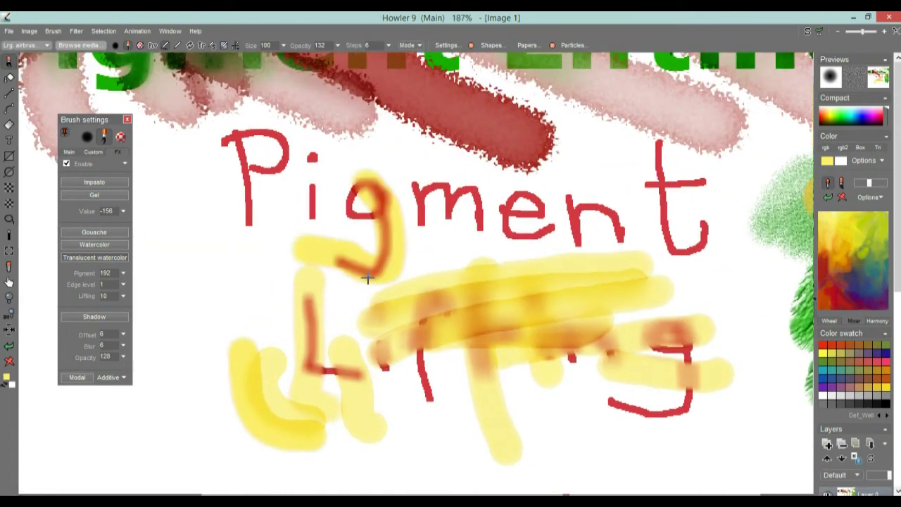
Set Pigment to 1 and blur the handwritten "P" stem and "i" of "Pigment" with nearly colorless strokes
left_click(123, 273)
left_click_drag(114, 287, 69, 309)
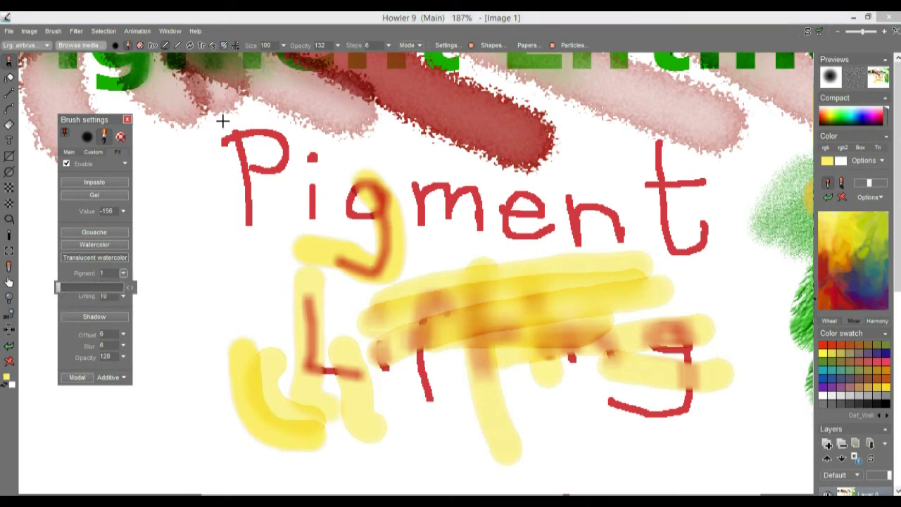
left_click_drag(221, 118, 257, 258)
left_click_drag(312, 146, 314, 219)
Blur the handwritten "n" and "t" of "Pigment" by painting over them with the low-pigment brush
mouse_move(511, 209)
left_mouse_down()
mouse_move(272, 263)
mouse_move(392, 316)
left_mouse_up()
scroll(321, 259, "up", 5)
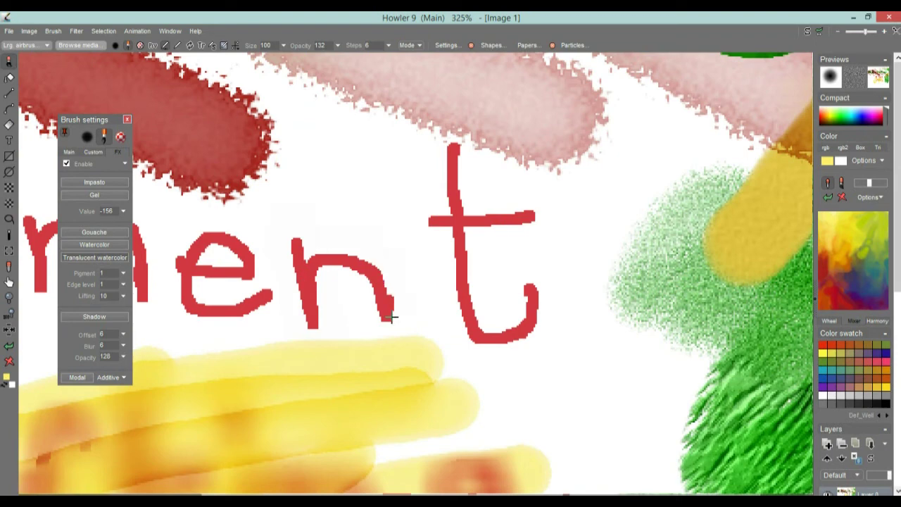
left_click_drag(471, 328, 540, 287)
left_click_drag(386, 216, 563, 209)
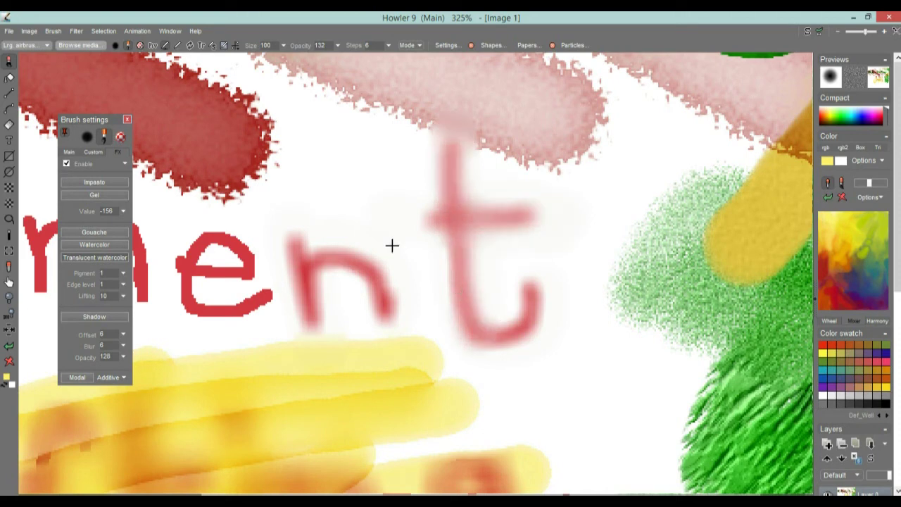
Soften the lower edge, upper edge and rounded lower end of the dark red stroke above the handwritten "Pigment"
left_click_drag(314, 151, 619, 233)
mouse_move(253, 165)
left_mouse_down()
mouse_move(385, 226)
mouse_move(462, 248)
left_mouse_up()
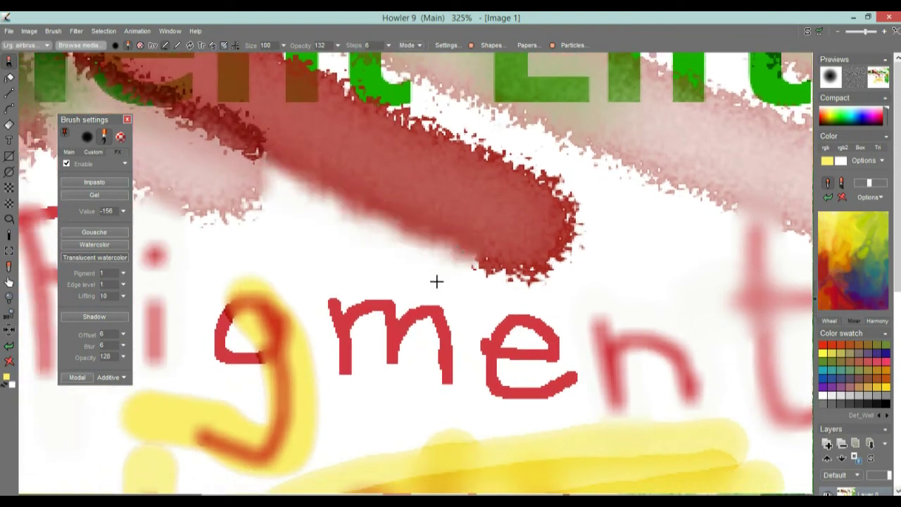
mouse_move(465, 133)
left_mouse_down()
mouse_move(559, 176)
mouse_move(576, 211)
left_mouse_up()
left_click_drag(571, 261, 446, 267)
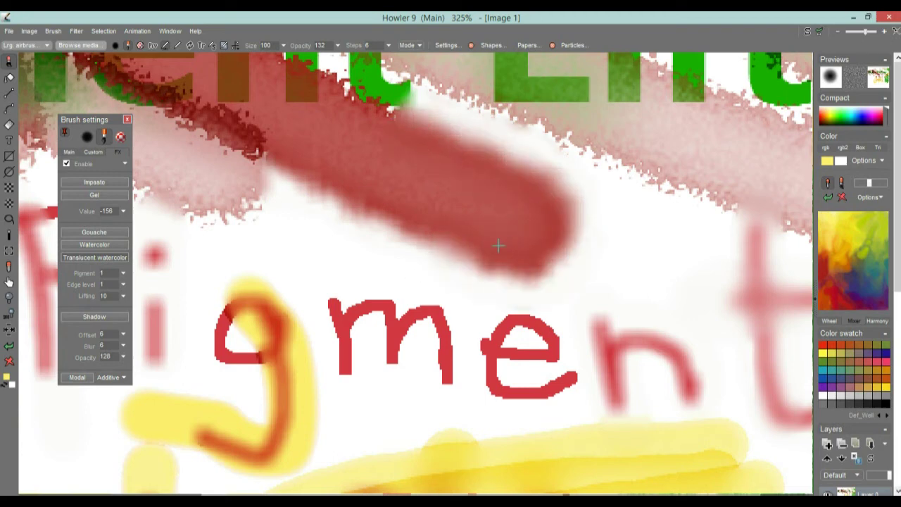
Soften the rough edges of the dark red stroke's upper end, above the printed "m"
left_click_drag(359, 228, 489, 264)
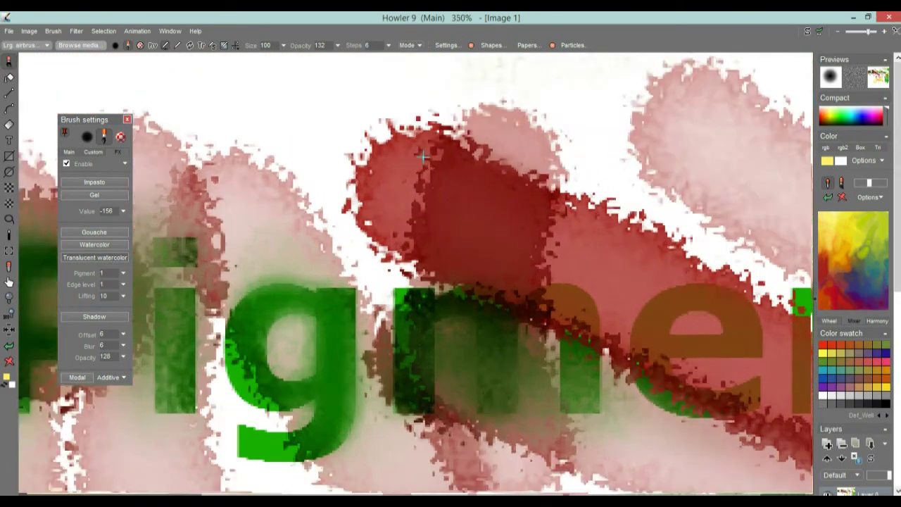
scroll(422, 157, "up", 2)
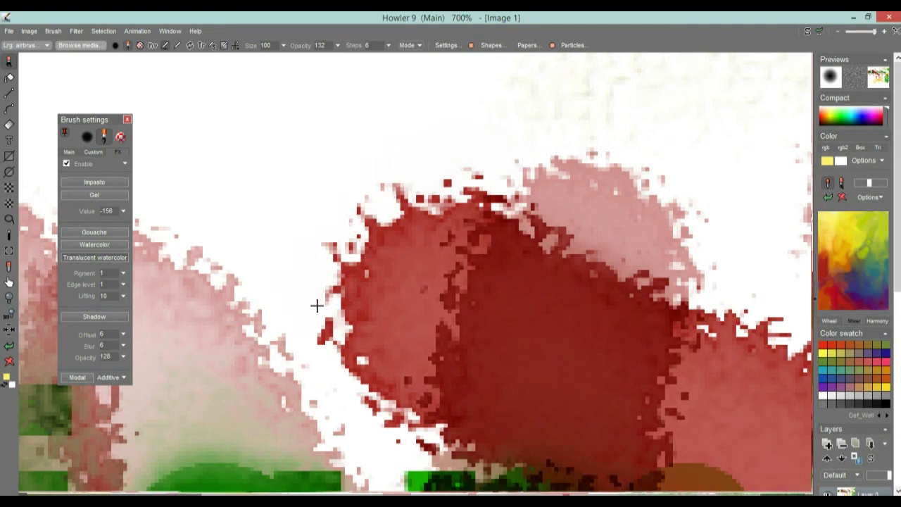
left_click_drag(318, 294, 390, 390)
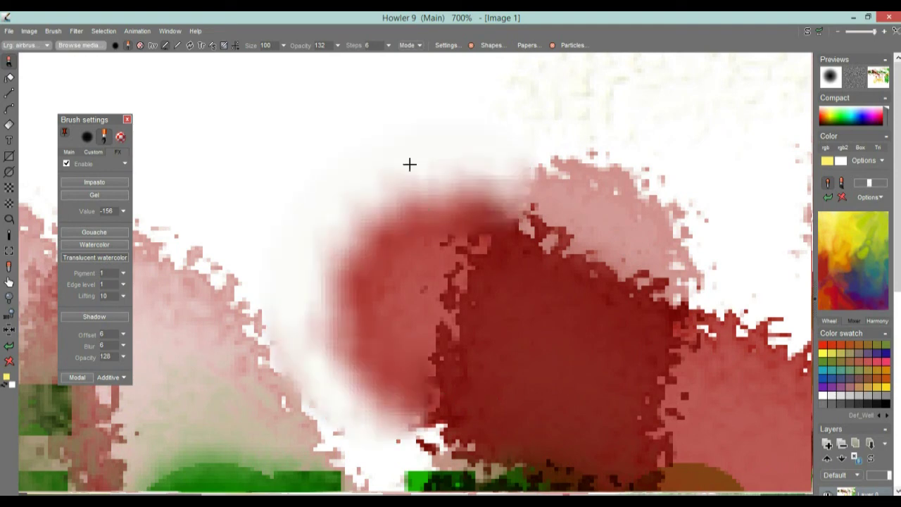
left_click_drag(409, 162, 327, 297)
mouse_move(400, 375)
left_mouse_down()
mouse_move(489, 288)
mouse_move(399, 178)
mouse_move(420, 182)
left_mouse_up()
Set Lifting to 23 and smear the top end of the pink stroke above the printed "i" of "Pigment"
scroll(561, 283, "down", 5)
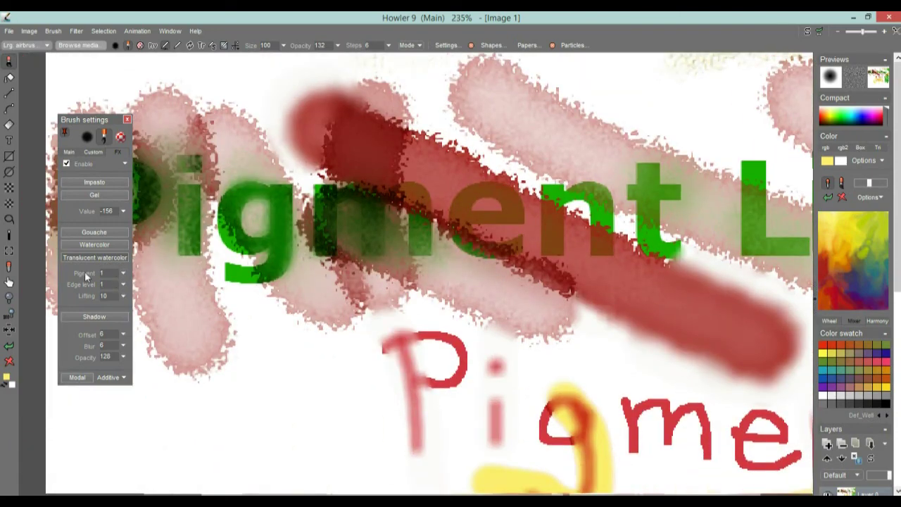
left_click_drag(302, 157, 454, 236)
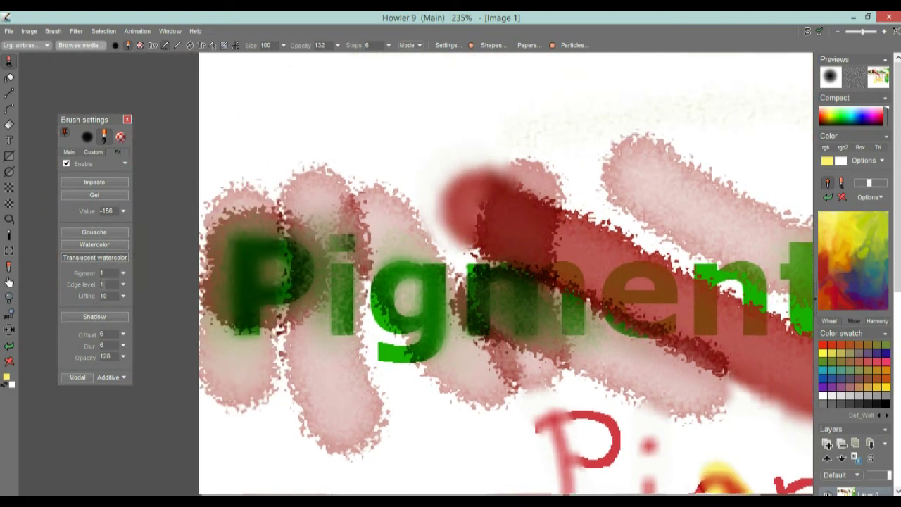
left_click(124, 296)
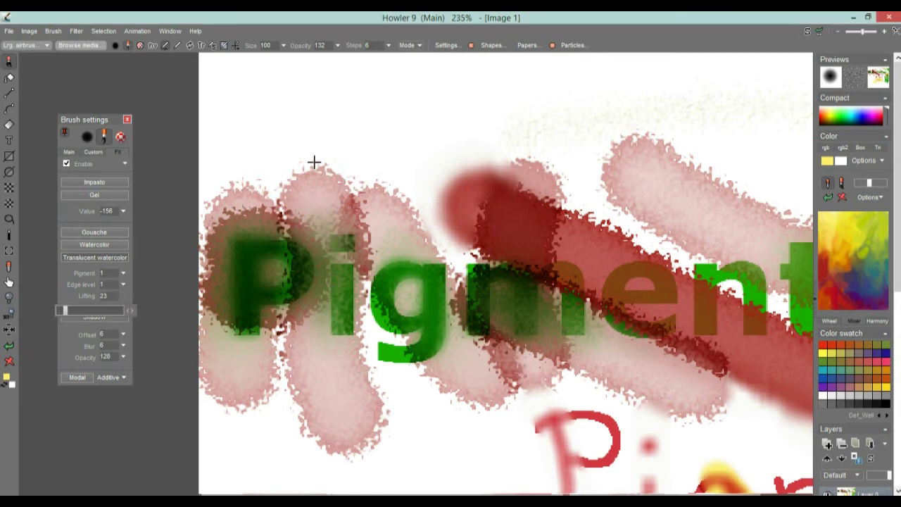
left_click_drag(312, 162, 288, 197)
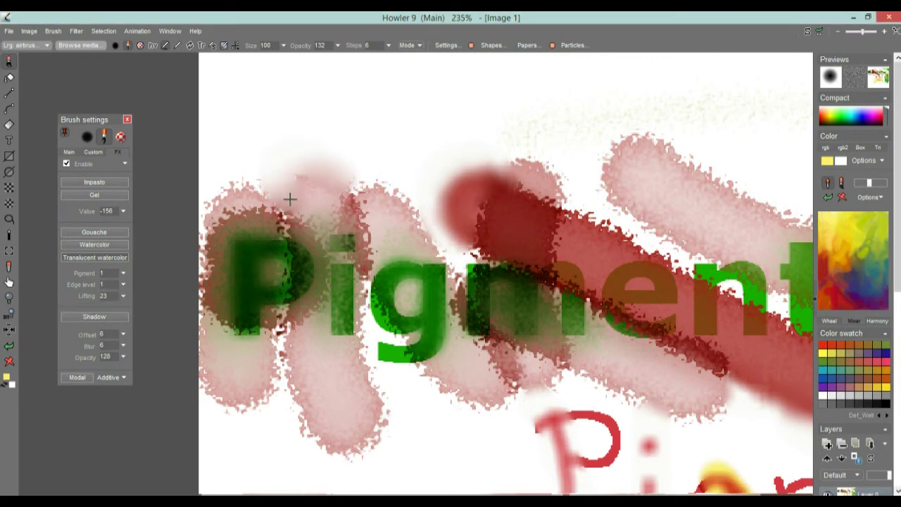
Set Lifting to 123 and smear the paint with two curved strokes over the printed "i" and under the "g"
left_click(124, 296)
left_click_drag(302, 199, 398, 367)
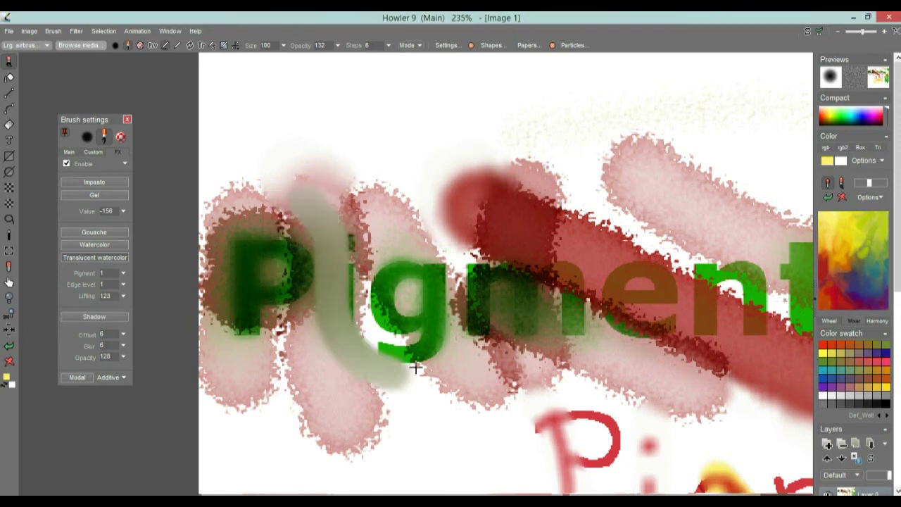
left_click_drag(360, 290, 455, 349)
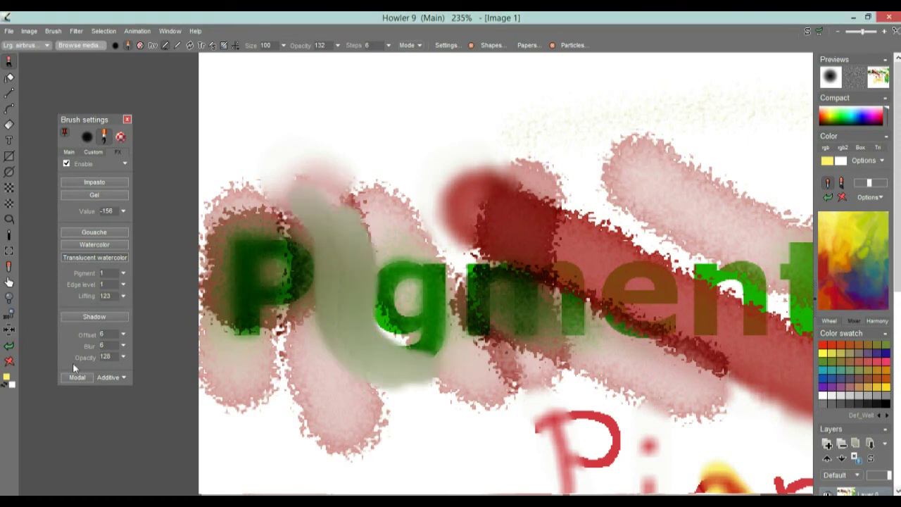
Set Lifting to 12 and enable a woven grid paper texture with Bumpiness on and Scale near the middle
left_click(124, 296)
left_click_drag(95, 310, 62, 315)
scroll(626, 290, "down", 5)
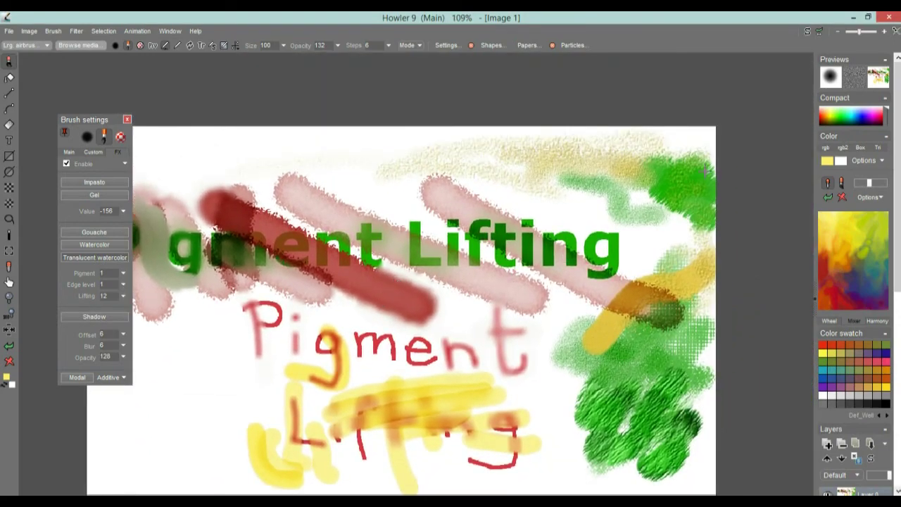
left_click(859, 79)
left_click(522, 45)
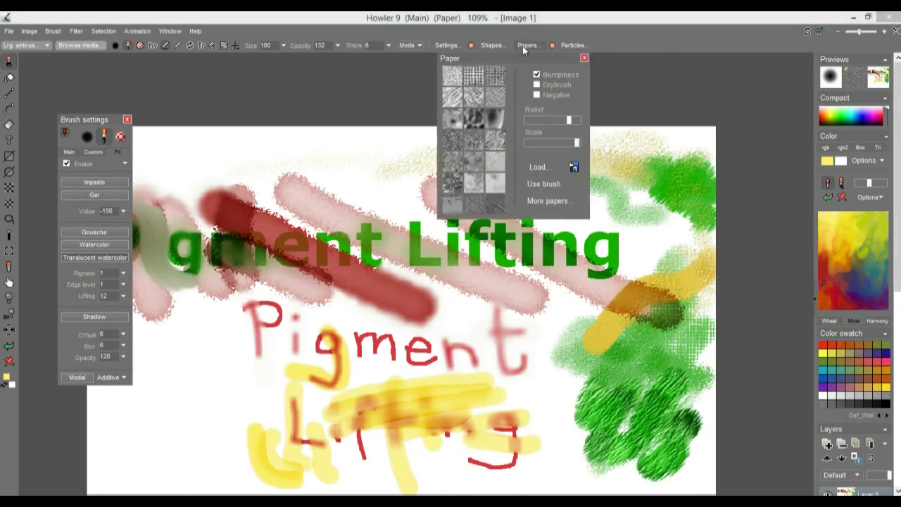
left_click_drag(521, 57, 666, 82)
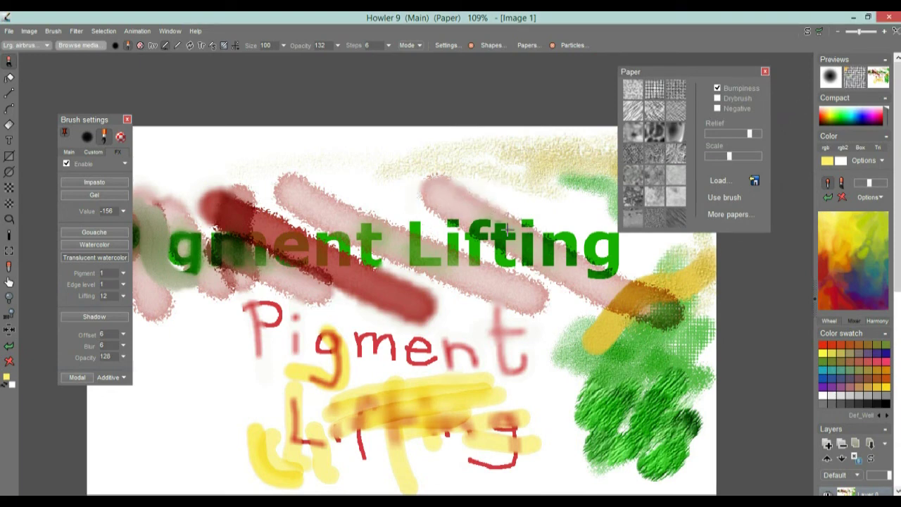
Smear the stem of the printed "L" with high paper Relief, and the following "i" with Relief at minimum
scroll(507, 229, "up", 4)
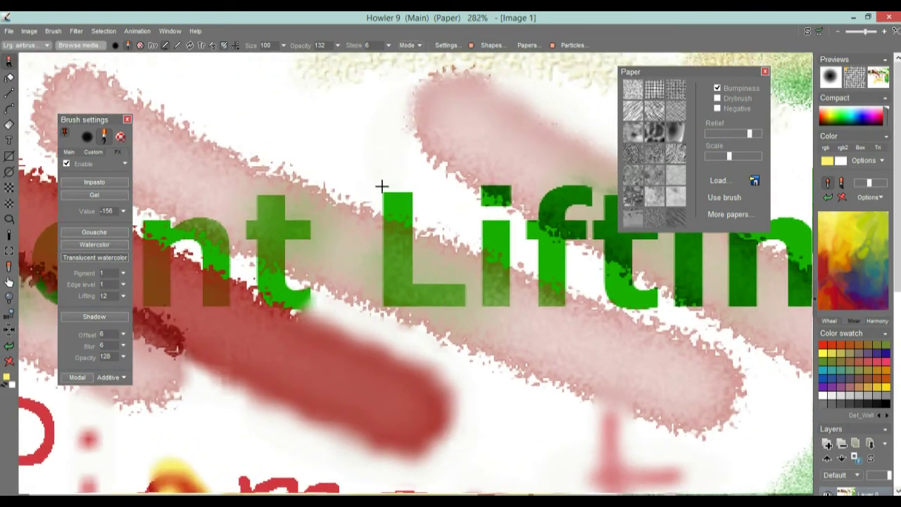
left_click_drag(382, 186, 411, 245)
scroll(399, 226, "up", 3)
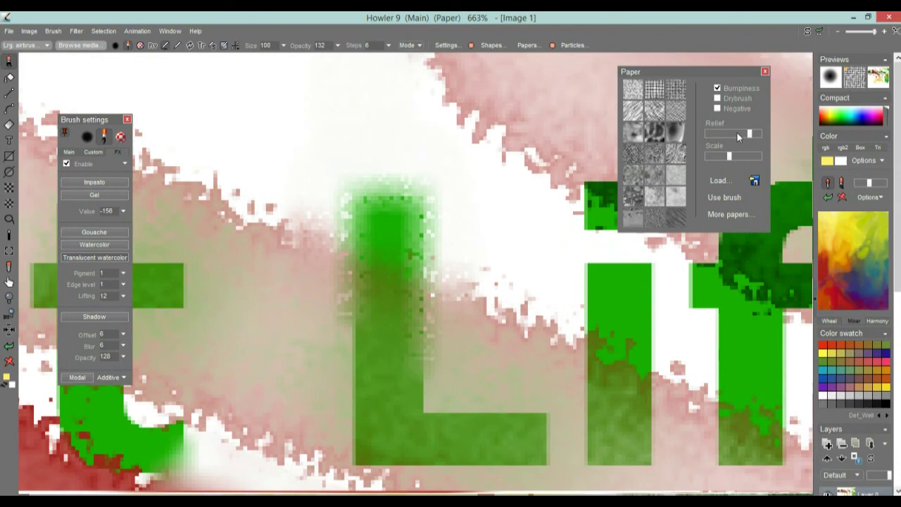
left_click_drag(738, 133, 709, 134)
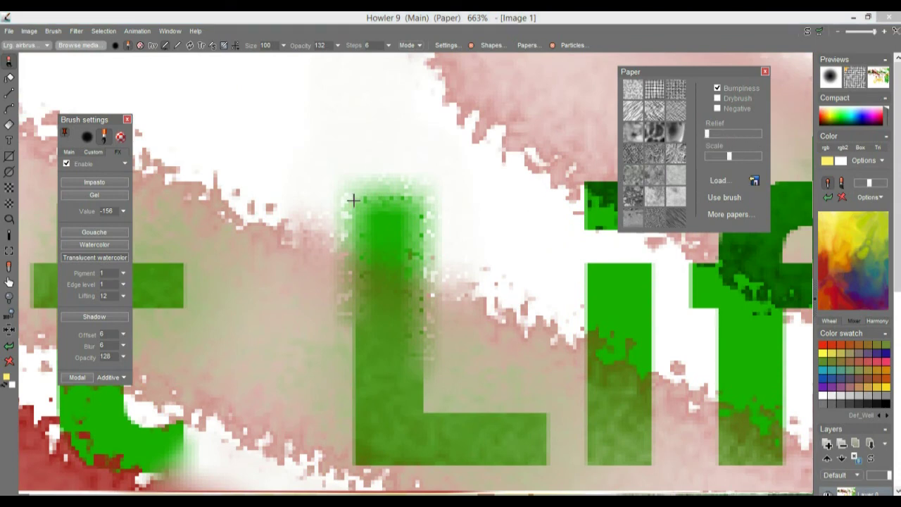
mouse_move(576, 260)
left_mouse_down()
mouse_move(588, 372)
mouse_move(597, 337)
left_mouse_up()
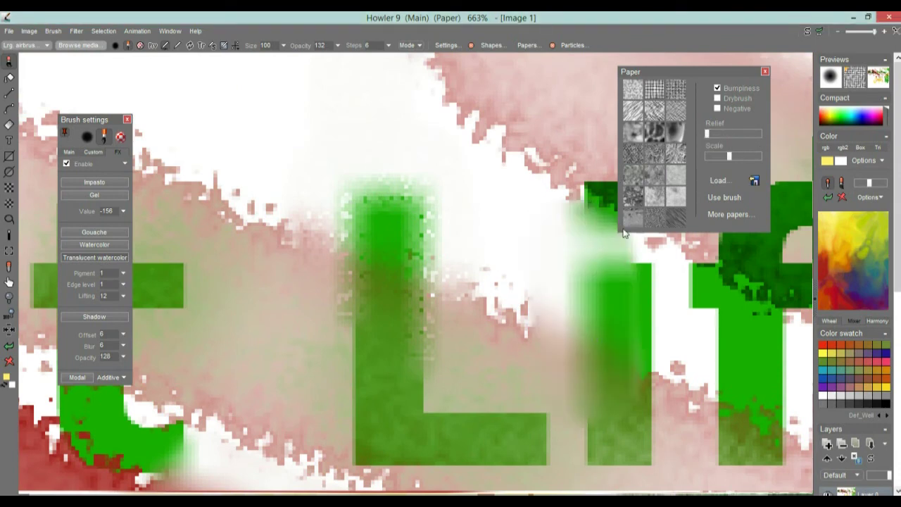
Raise the paper Relief to about three quarters and smear the foot of the printed "L"
left_click_drag(714, 133, 748, 135)
scroll(574, 341, "down", 3)
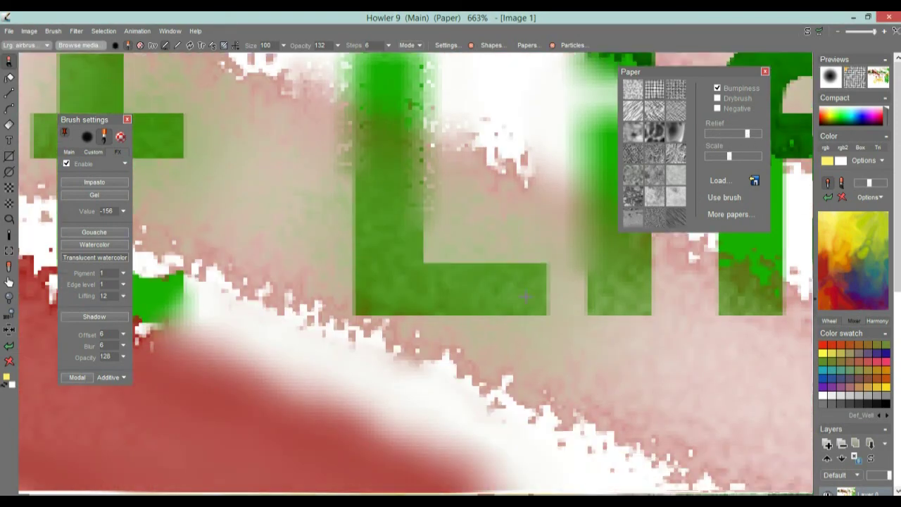
left_click_drag(533, 317, 328, 356)
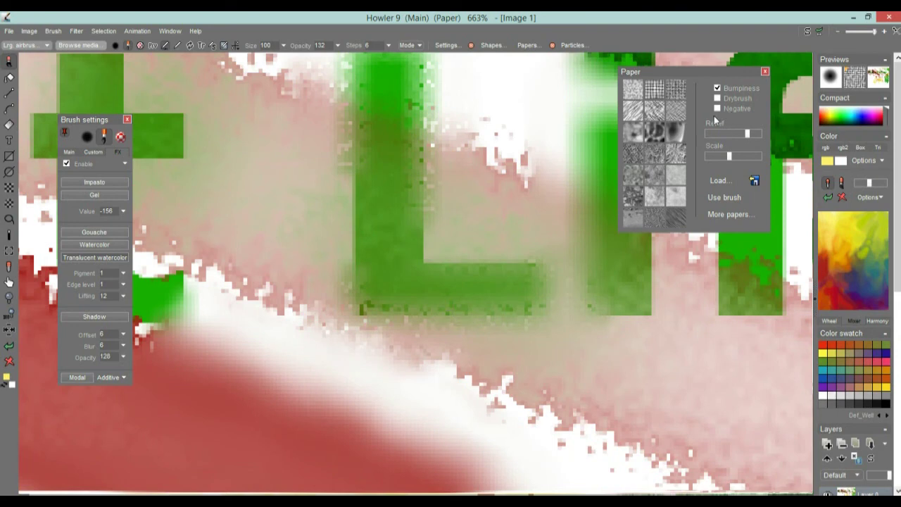
Lower the paper Relief to about the middle, increase Scale slightly, and smear the edges of the printed "L"
left_click_drag(747, 133, 735, 136)
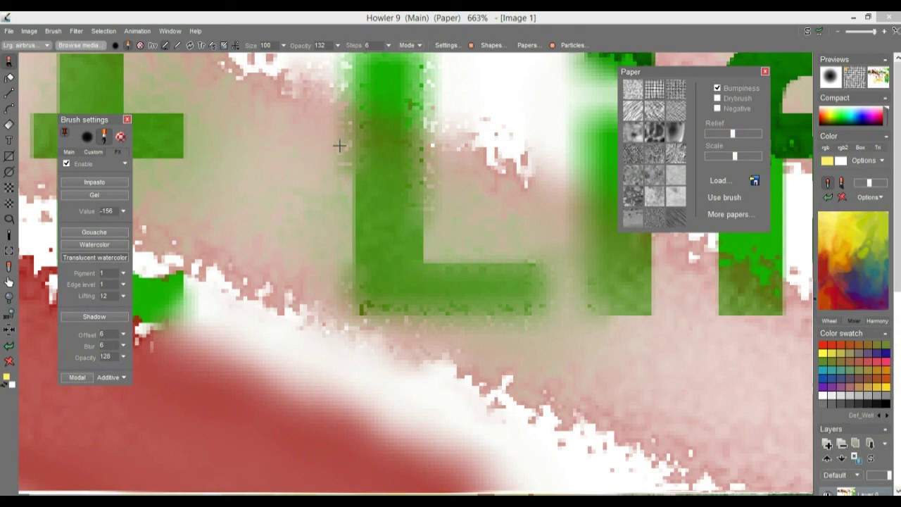
left_click_drag(342, 172, 352, 288)
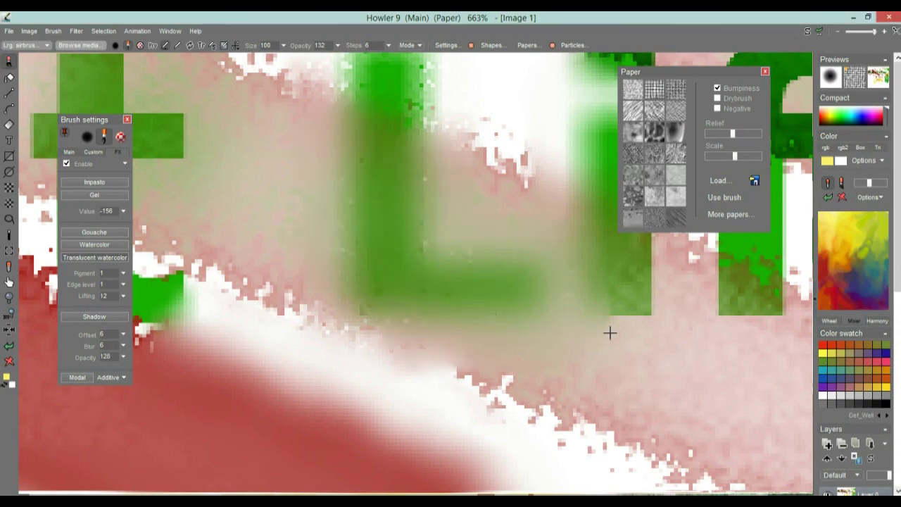
scroll(609, 331, "down", 5)
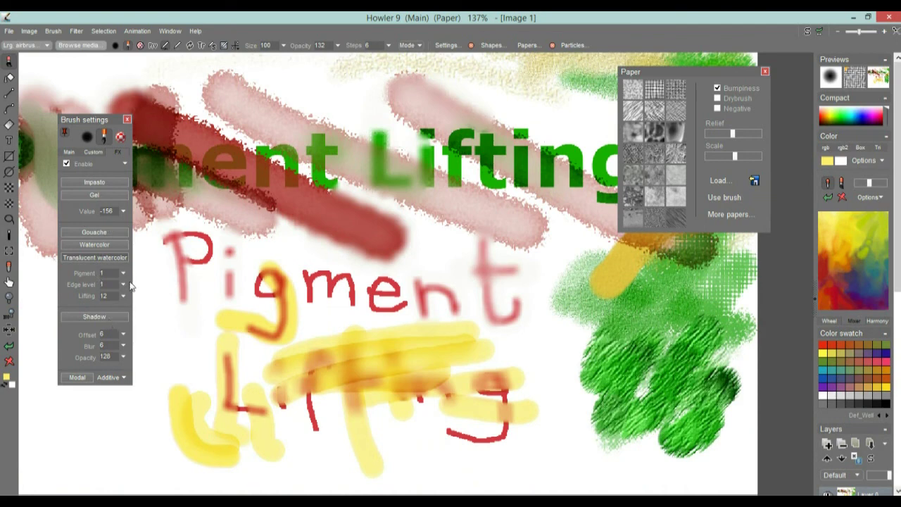
Save the current brush as a media named "pigment lifted 001" in the "my own brushes" category
left_click_drag(86, 119, 68, 199)
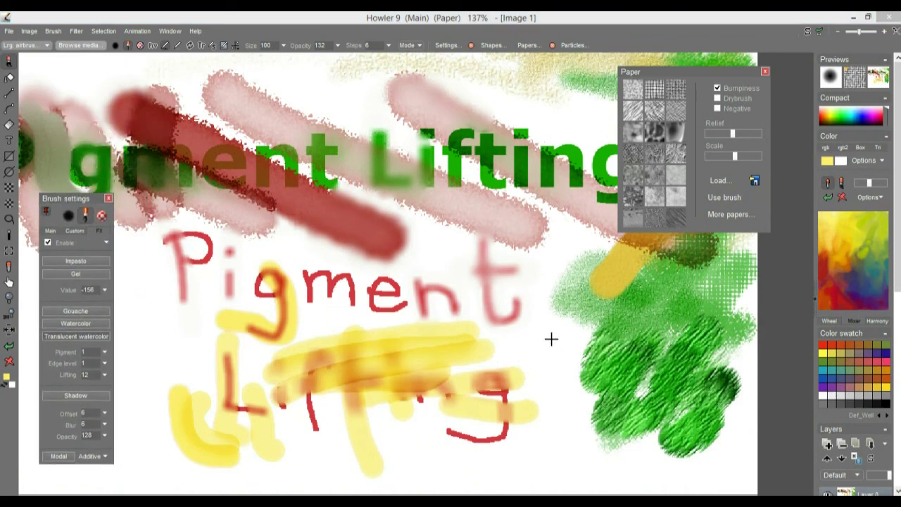
left_click(80, 46)
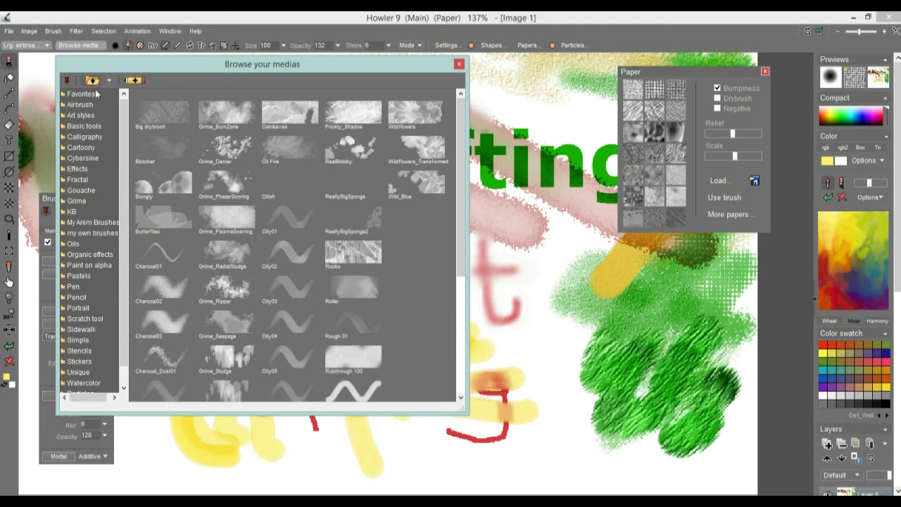
left_click(106, 232)
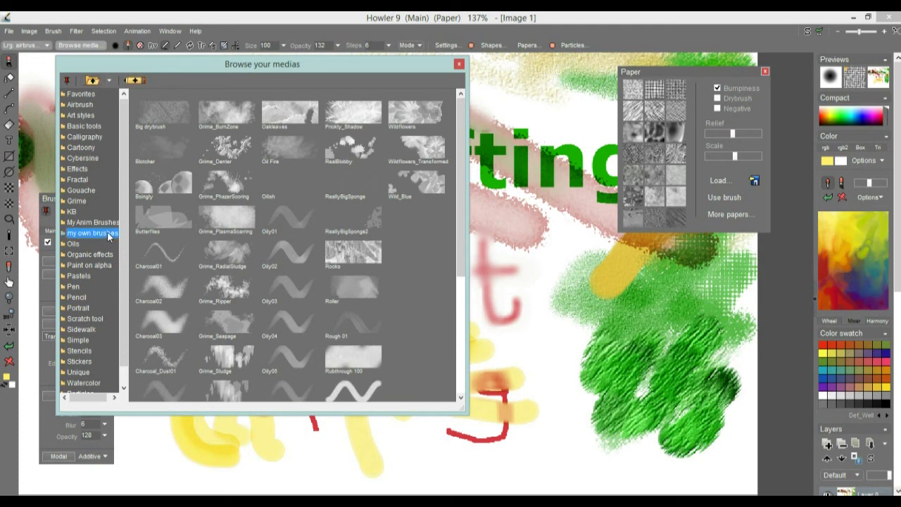
left_click(137, 82)
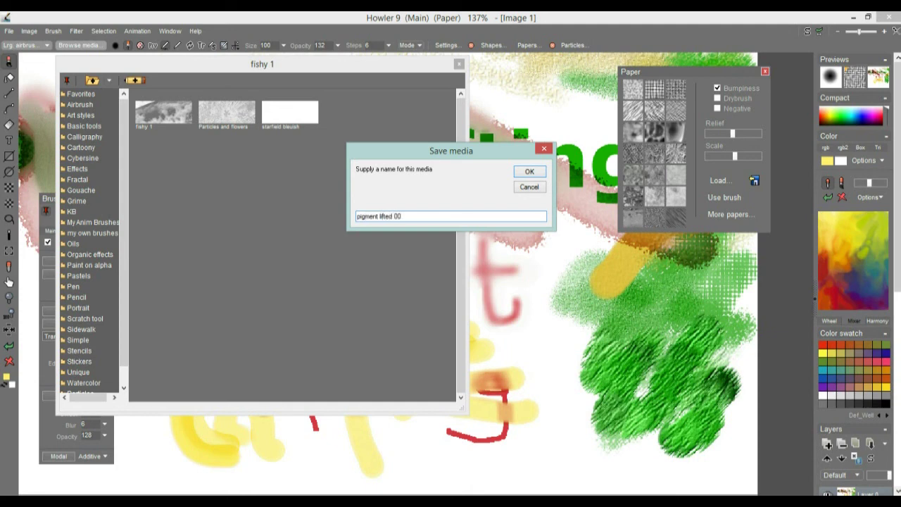
left_click(529, 172)
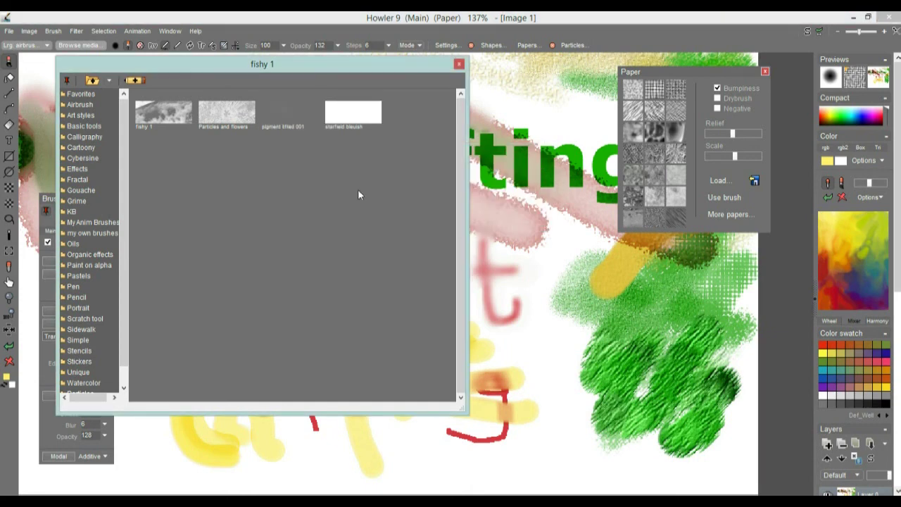
Load the "pigment lifted 001" media, and keep the media browser open, narrowed to a single column of thumbnails
left_click(292, 112)
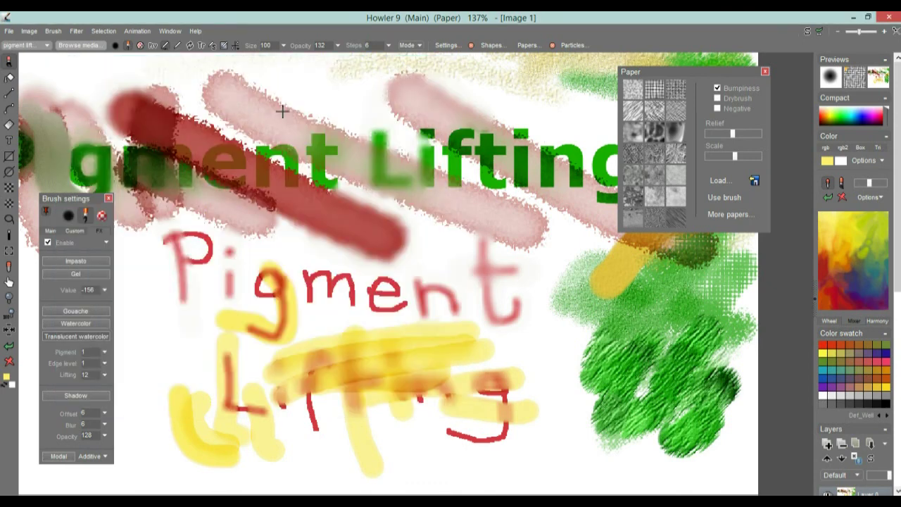
left_click(80, 46)
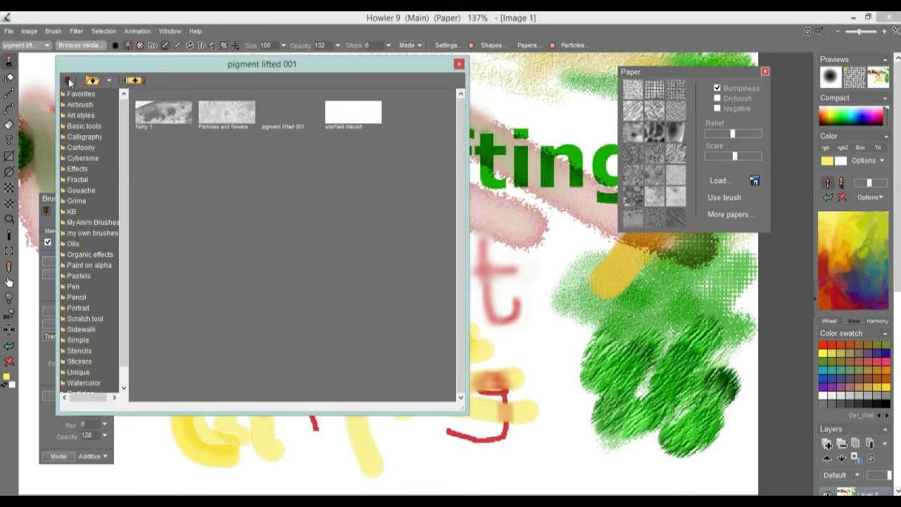
left_click_drag(466, 211, 247, 230)
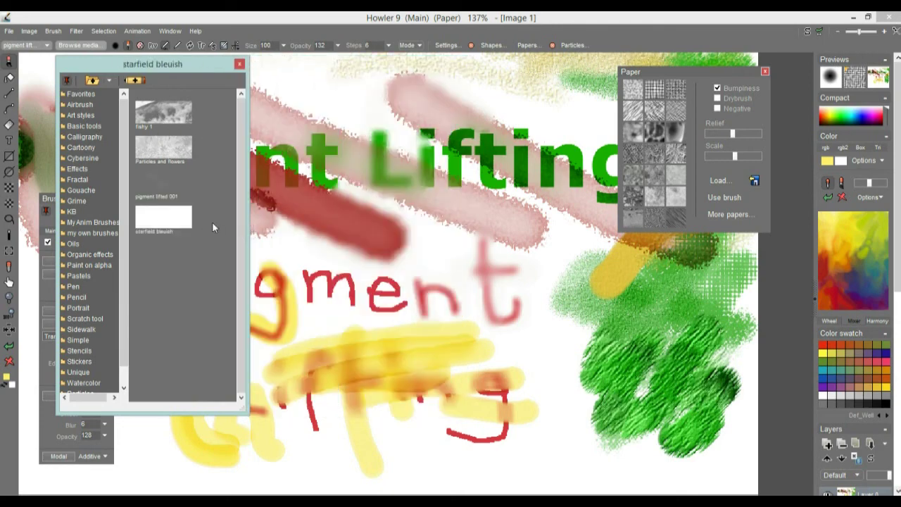
Load the "Particles and flowers" media, try it over the sample artwork, and clear the canvas
left_click(160, 155)
left_click_drag(454, 263, 495, 345)
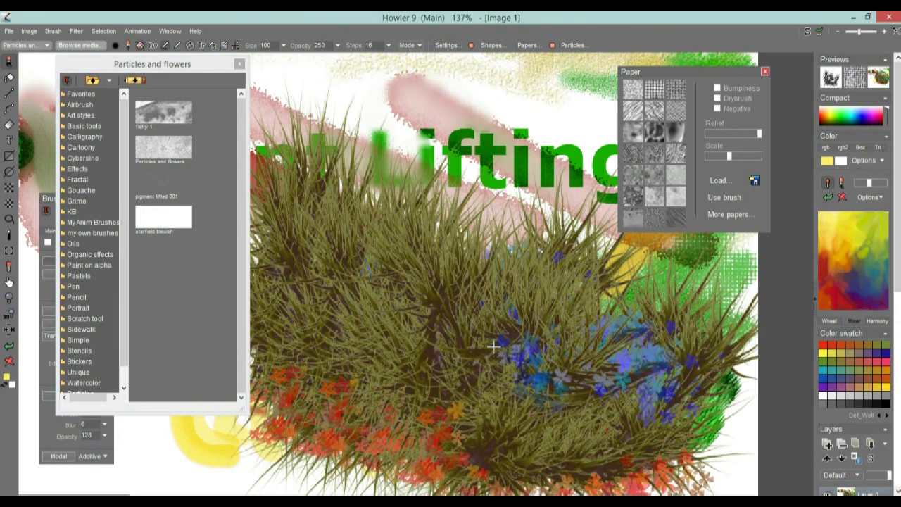
left_click(9, 360)
mouse_move(346, 354)
left_mouse_down()
mouse_move(535, 345)
mouse_move(594, 316)
left_mouse_up()
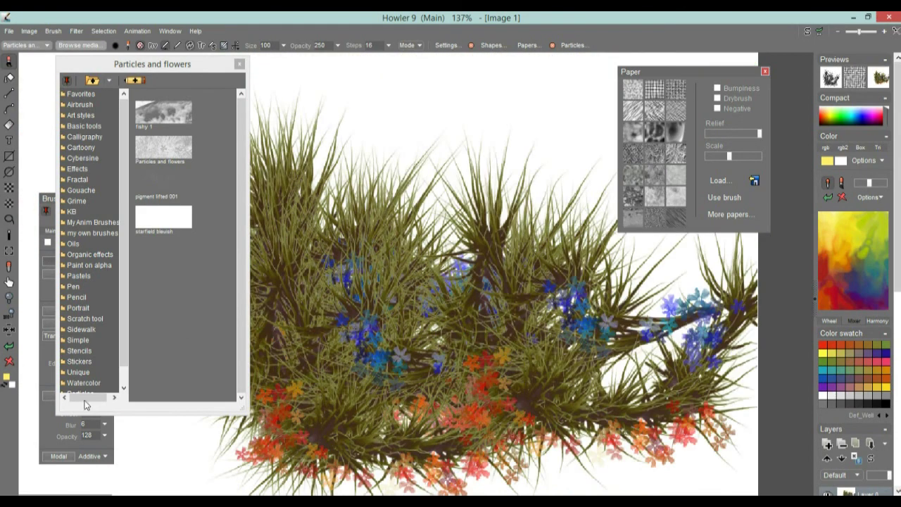
left_click(9, 361)
Paint sweeping bands of grass with blue and orange flowers across the blank canvas
left_click_drag(436, 214, 639, 336)
mouse_move(485, 368)
left_mouse_down()
mouse_move(326, 386)
mouse_move(262, 417)
left_mouse_up()
left_click_drag(606, 279, 517, 307)
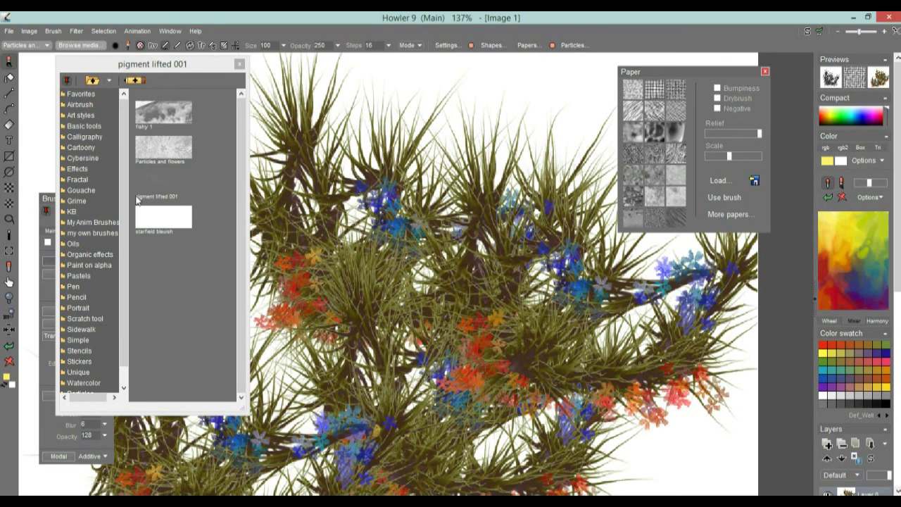
Load the "pigment lifted 001" media and lightly smear the grass tips along the painting's upper edge
left_click(157, 185)
left_click_drag(380, 134, 461, 106)
scroll(451, 160, "up", 2)
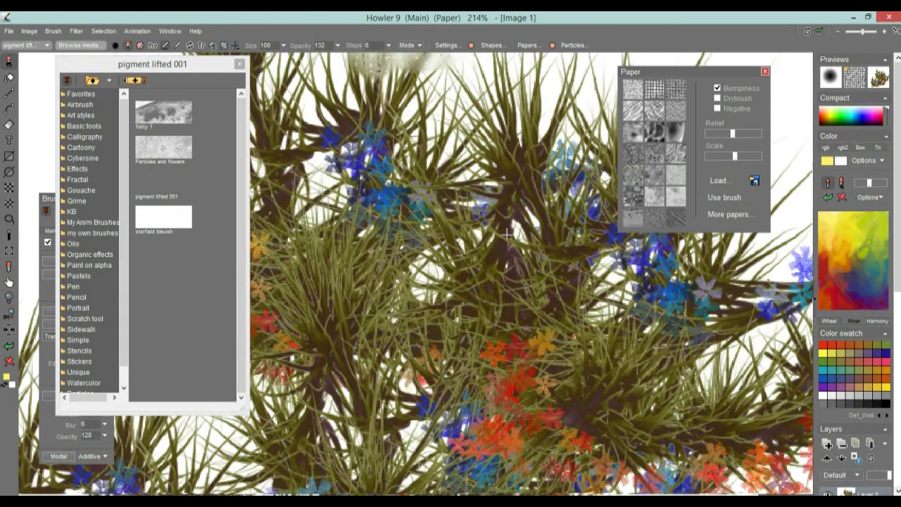
left_click_drag(538, 209, 352, 375)
mouse_move(390, 264)
left_mouse_down()
mouse_move(383, 191)
mouse_move(476, 228)
left_mouse_up()
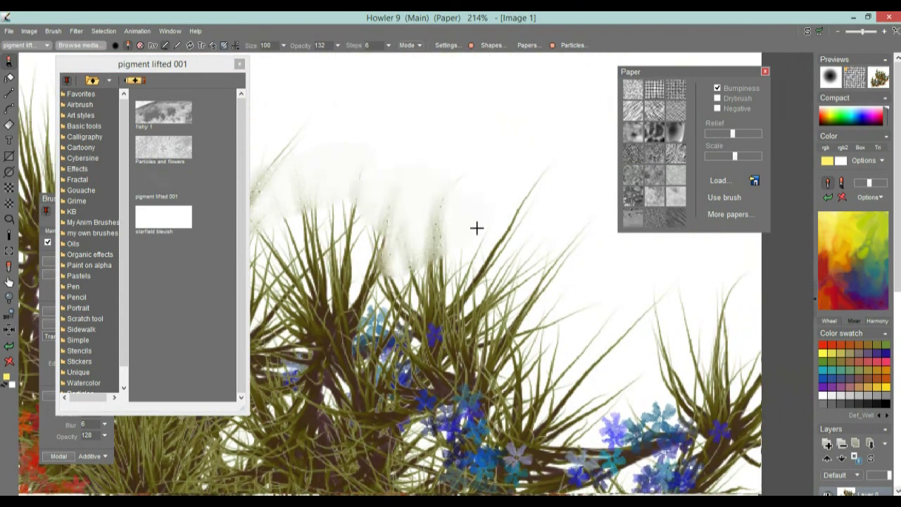
Smear the upper grass clump around the small blue flower and its outer blades, using the paper texture
left_click_drag(396, 282, 525, 260)
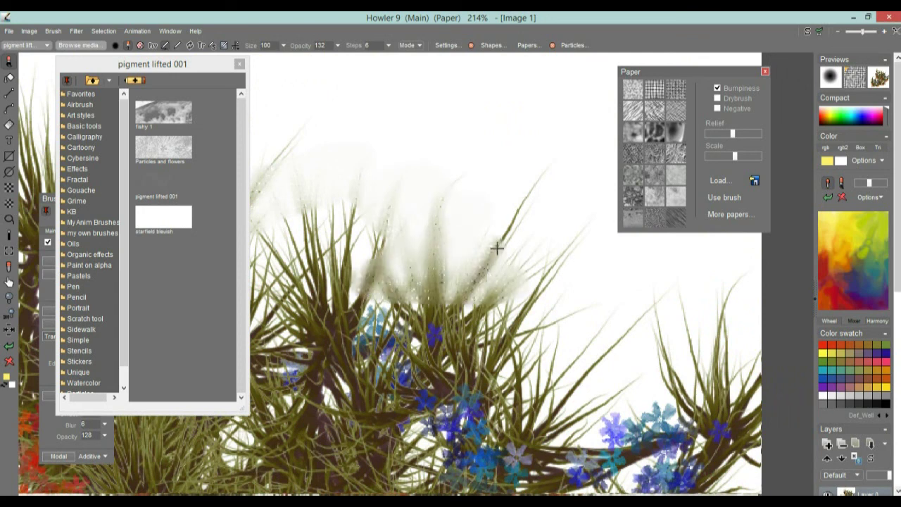
left_click_drag(567, 211, 496, 250)
mouse_move(504, 332)
left_mouse_down()
mouse_move(469, 308)
mouse_move(432, 334)
mouse_move(494, 357)
mouse_move(545, 313)
left_mouse_up()
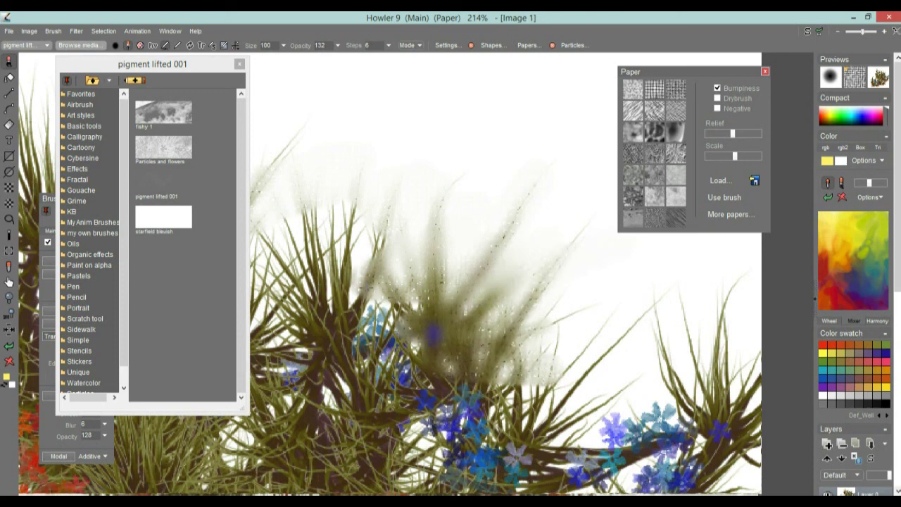
left_click_drag(486, 321, 342, 285)
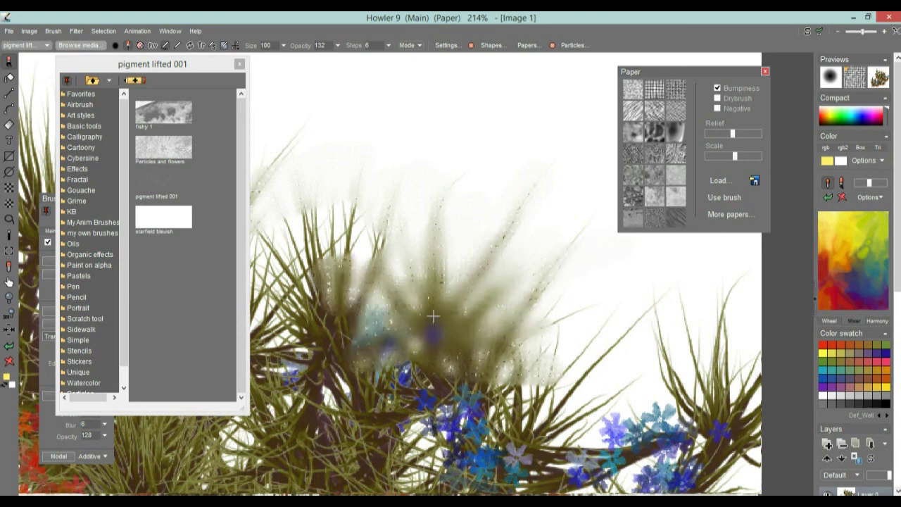
Turn off the paper texture and smear the painting's upper-left grass tufts and the nearby blue flowers
left_click(864, 83)
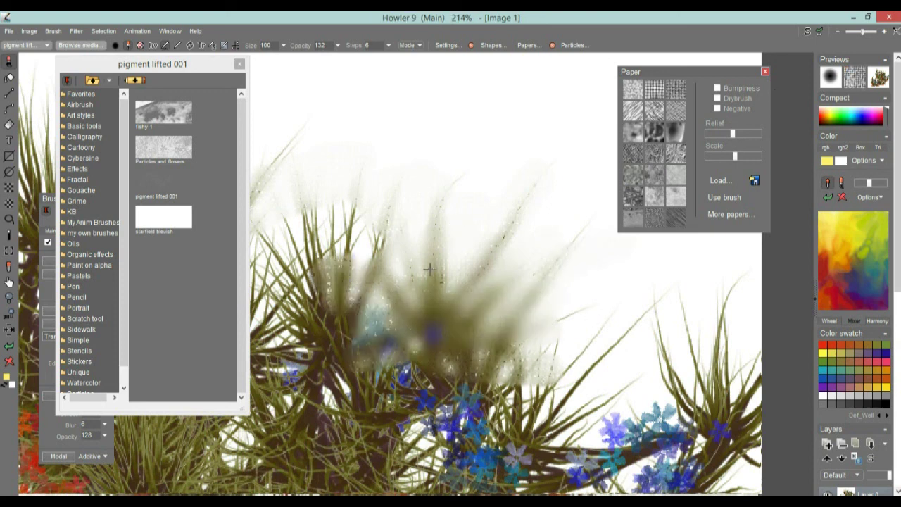
left_click_drag(336, 236, 356, 273)
scroll(522, 289, "down", 6)
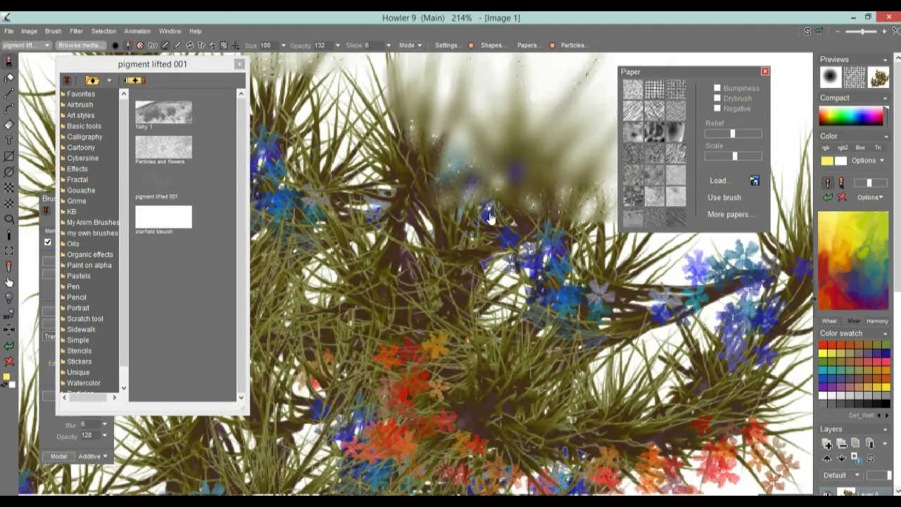
scroll(522, 289, "up", 3)
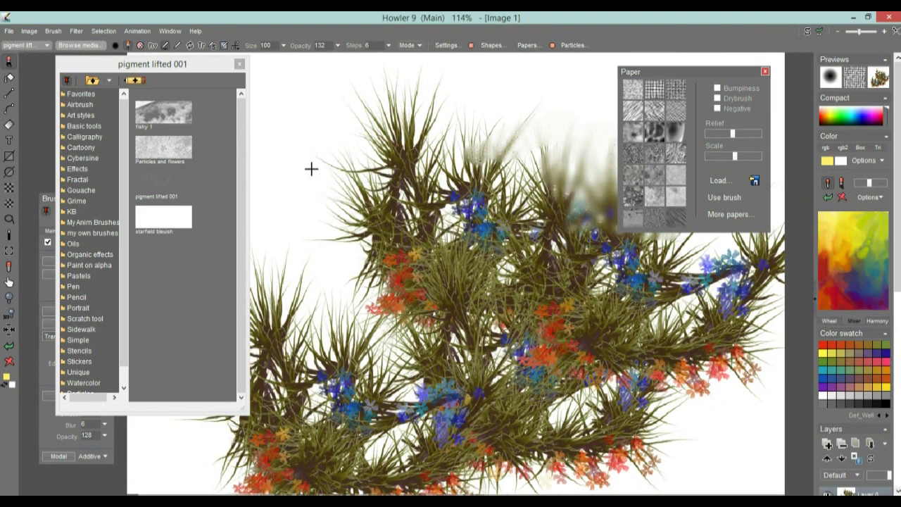
left_click_drag(384, 184, 356, 212)
left_click_drag(364, 126, 415, 151)
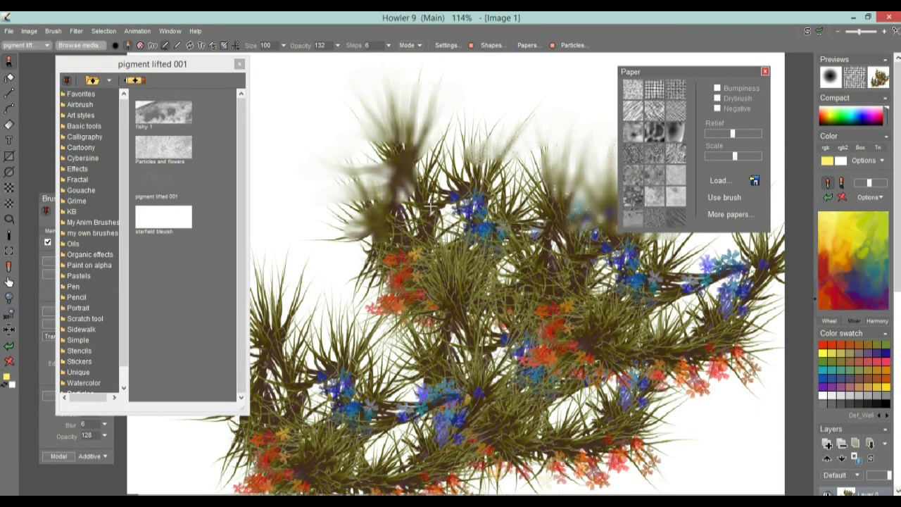
left_click_drag(430, 205, 485, 243)
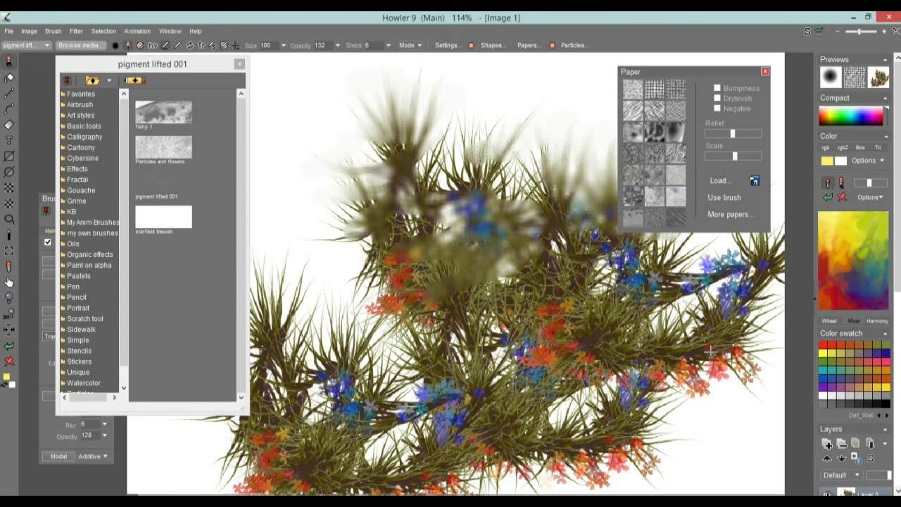